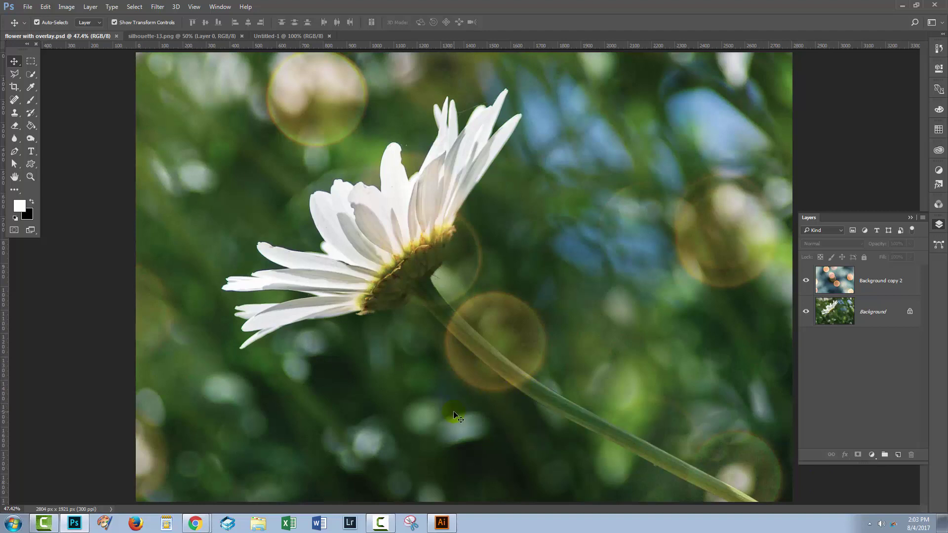
Show the list of open Design Cuts browser windows from the Chrome taskbar icon
{"action": "left_click", "coordinate": [194, 522]}
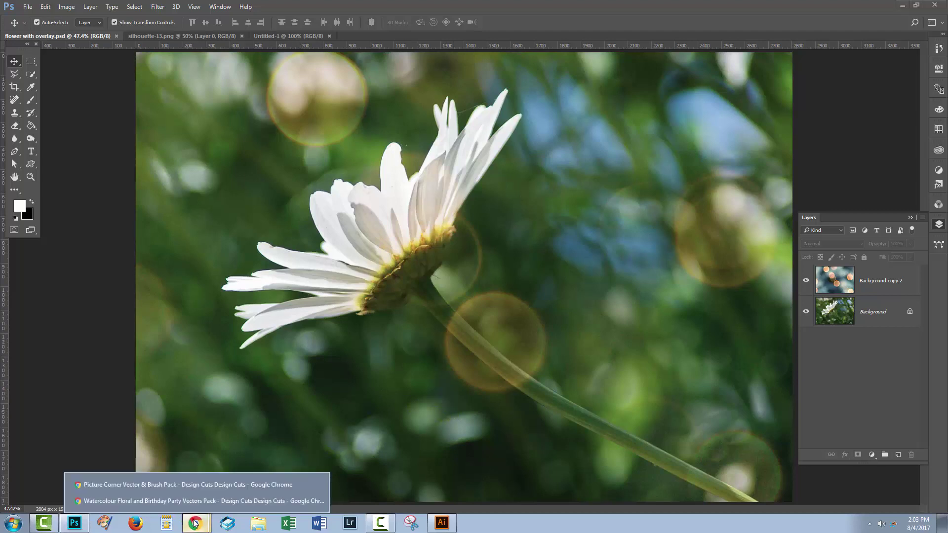
View the Picture Corner and Ultimate Texture product pages, then return to Photoshop's flower document
{"action": "left_click", "coordinate": [199, 488]}
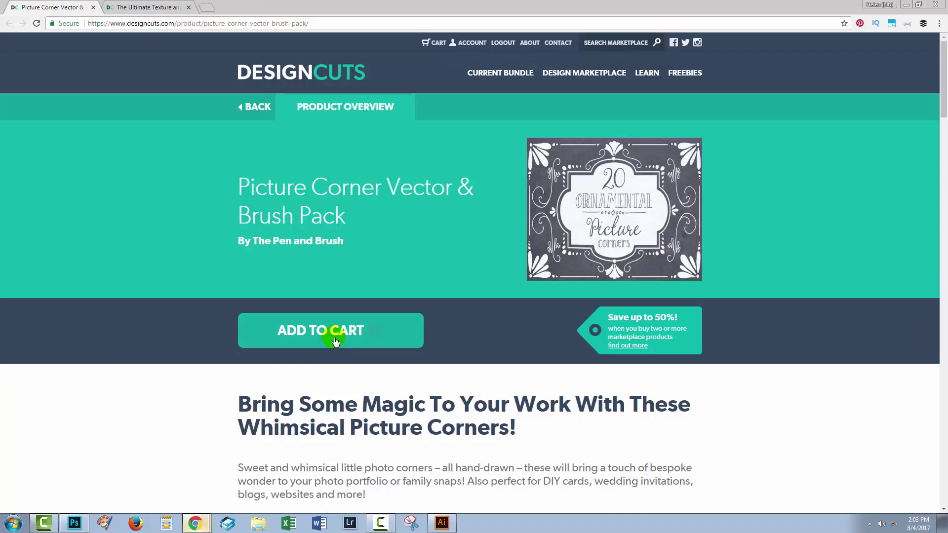
{"action": "mouse_move", "coordinate": [586, 150]}
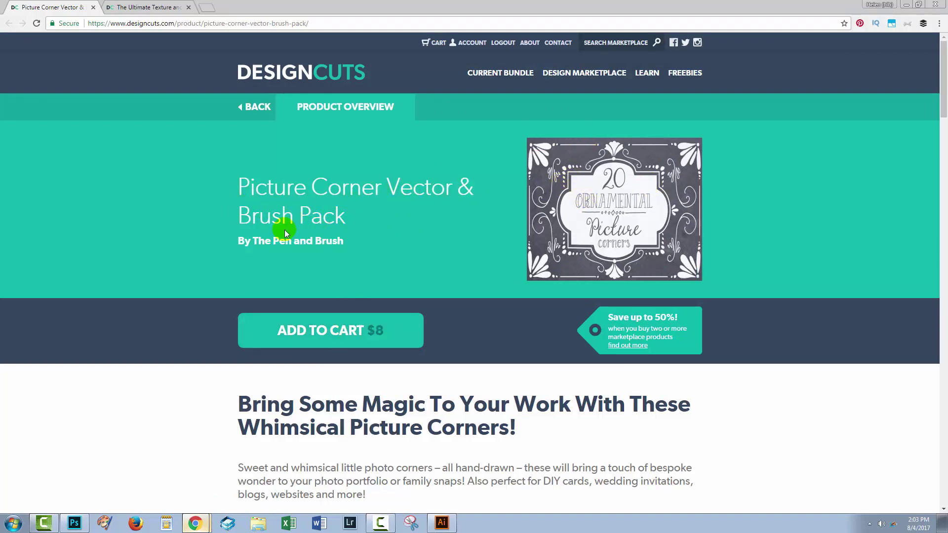
{"action": "left_click", "coordinate": [149, 8]}
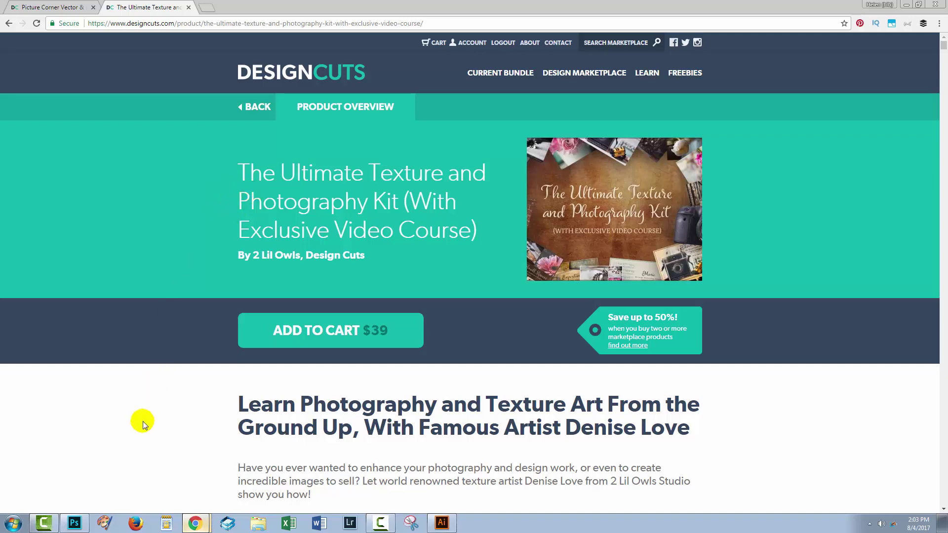
{"action": "left_click", "coordinate": [79, 521]}
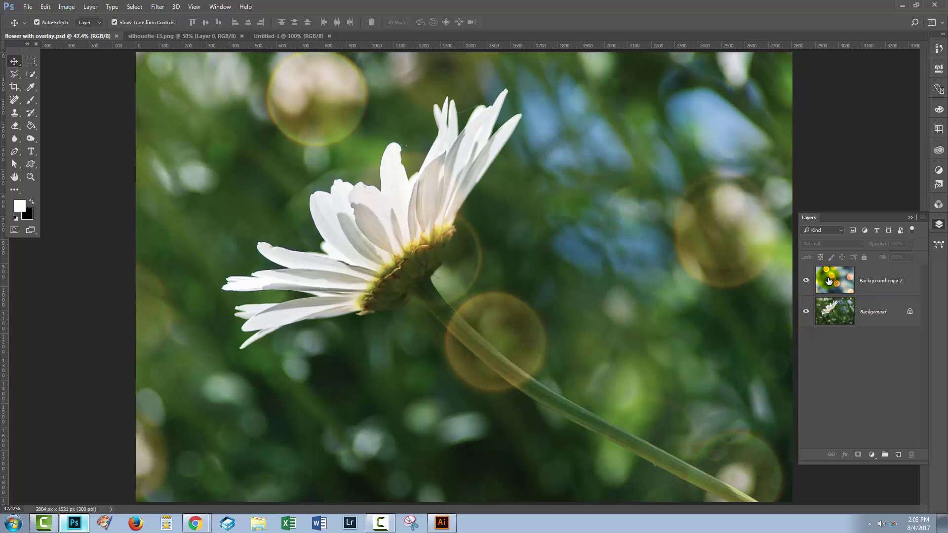
Check the Background copy 2 layer's visibility, select the whole canvas and Copy Merged
{"action": "left_click", "coordinate": [806, 282]}
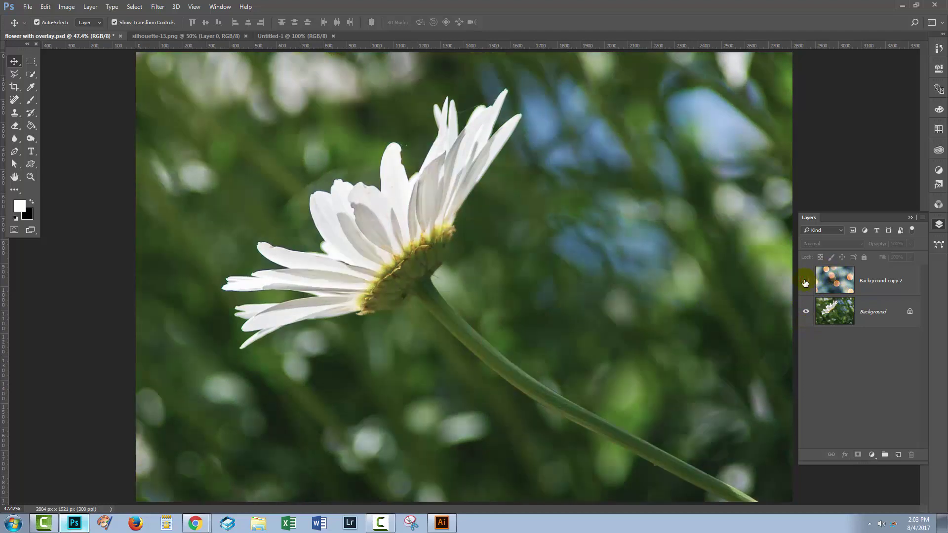
{"action": "left_click", "coordinate": [806, 282]}
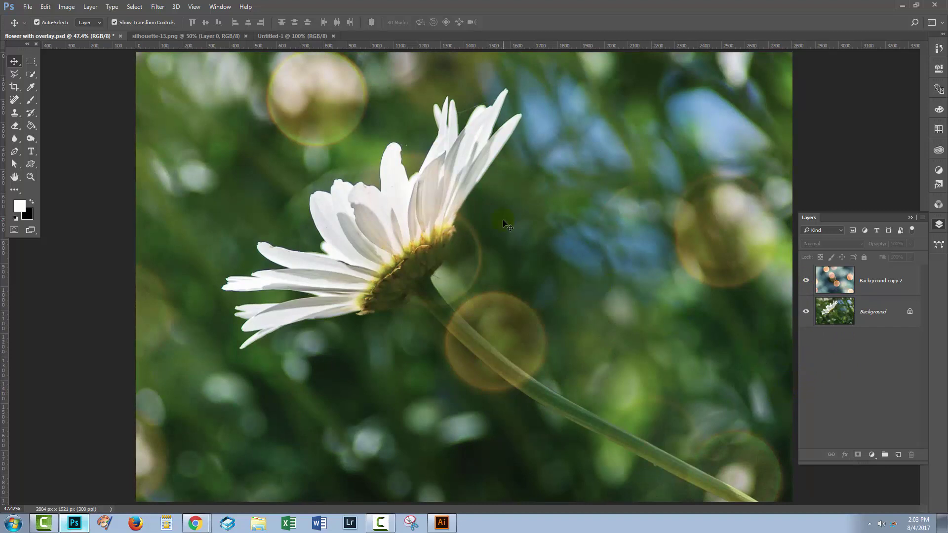
{"action": "left_click", "coordinate": [134, 7]}
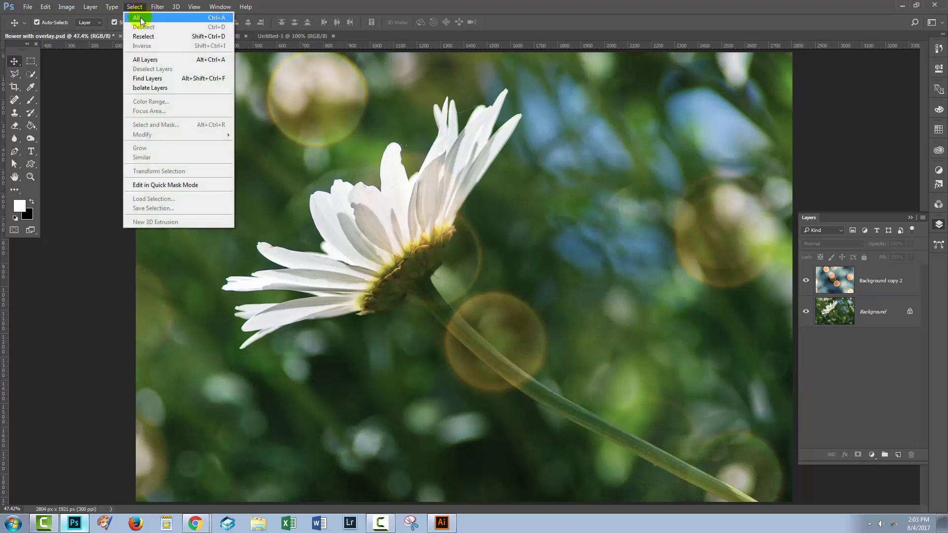
{"action": "left_click", "coordinate": [133, 19]}
{"action": "left_click", "coordinate": [46, 7]}
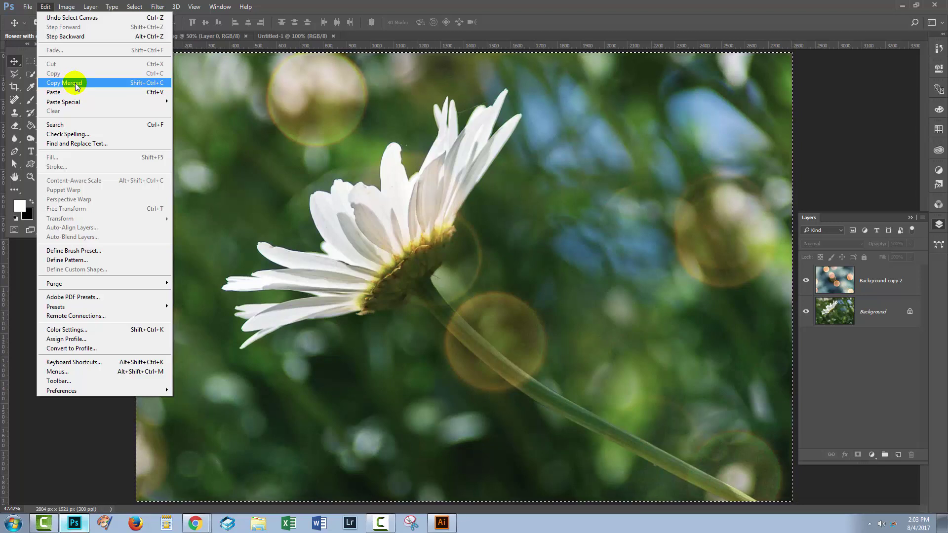
{"action": "left_click", "coordinate": [75, 83]}
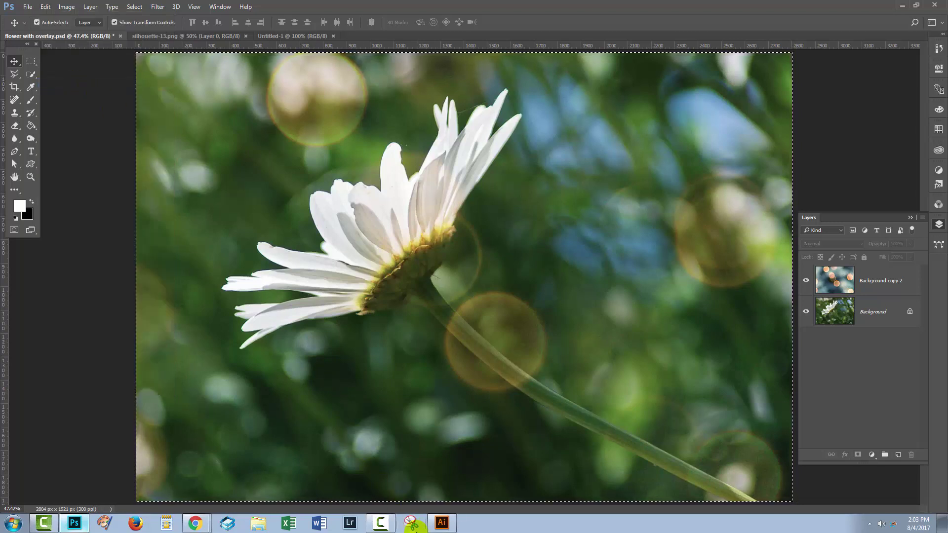
Paste the merged daisy photo into Untitled-1 and enlarge it from the corner
{"action": "left_click", "coordinate": [442, 523]}
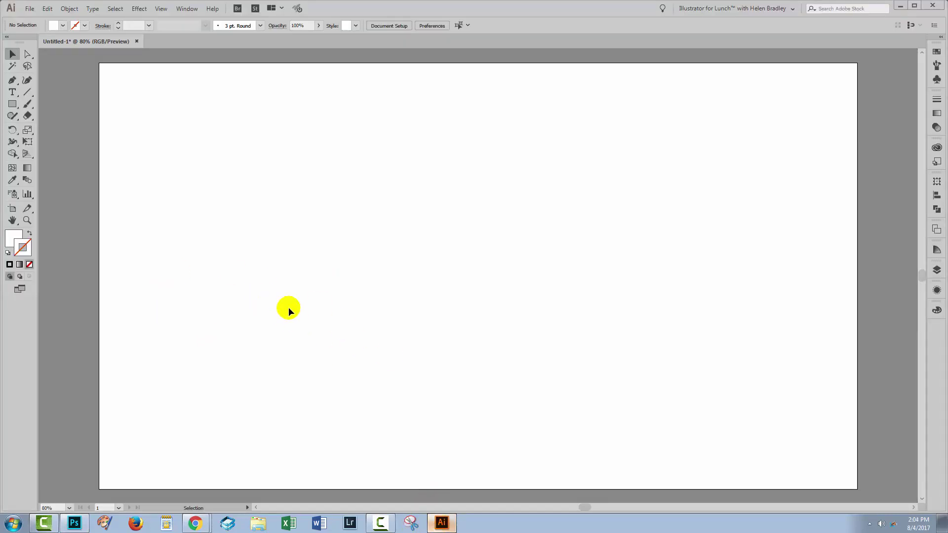
{"action": "left_click", "coordinate": [47, 8]}
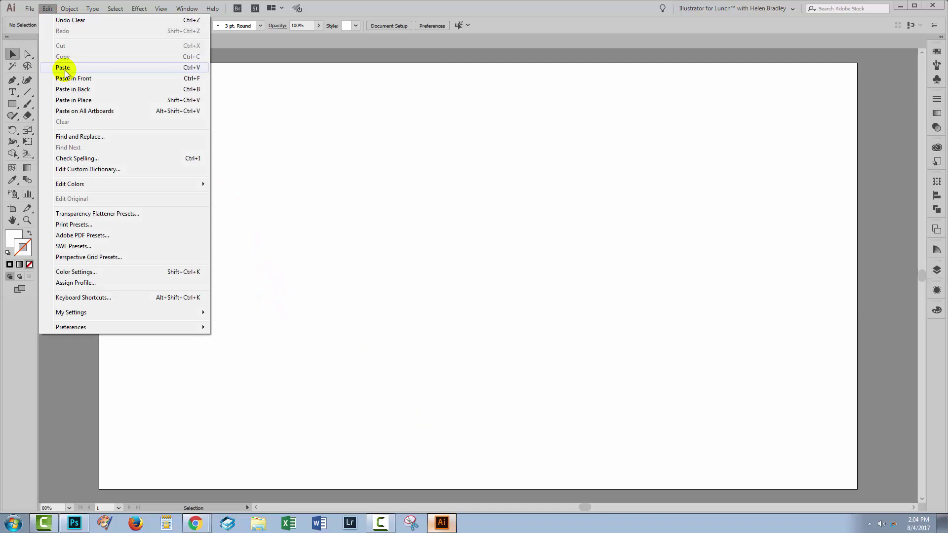
{"action": "key", "text": "ctrl+v"}
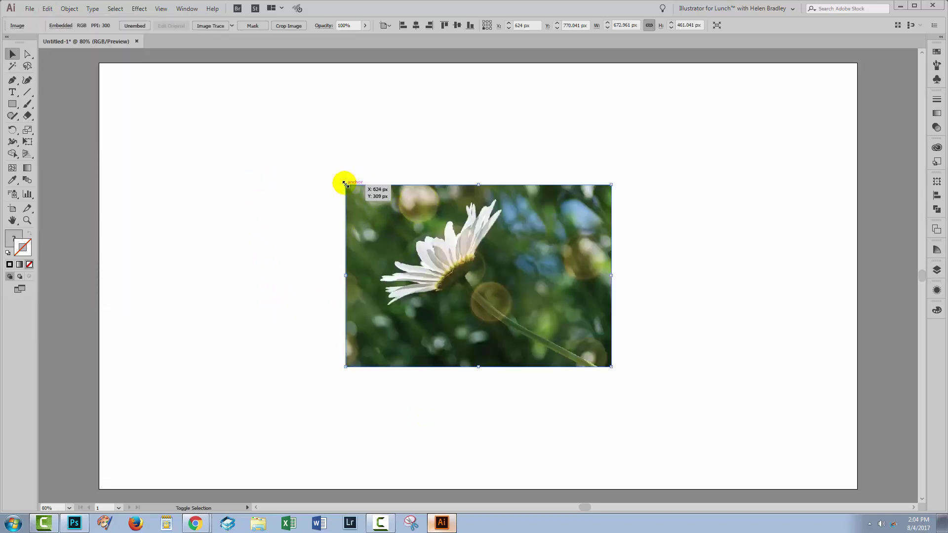
{"action": "left_click_drag", "start_coordinate": [344, 184], "coordinate": [246, 117]}
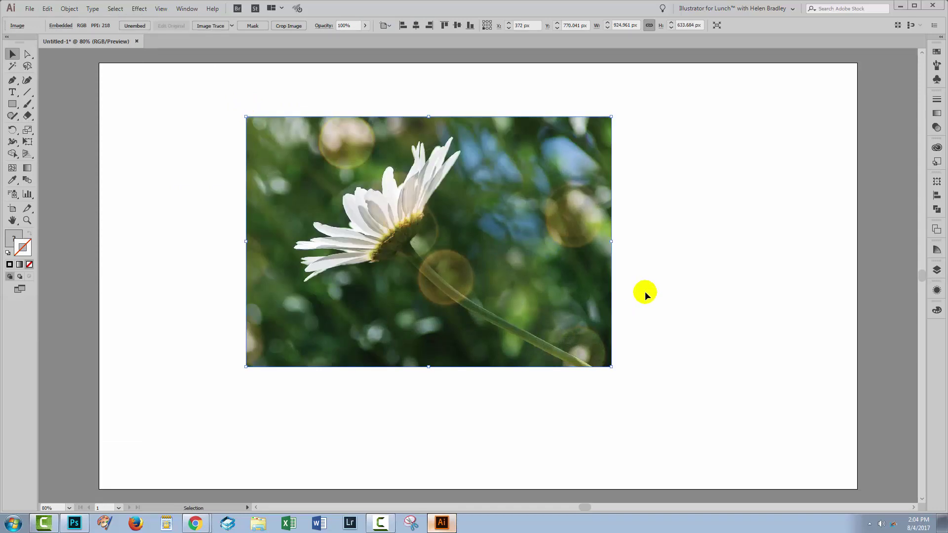
Float and enlarge the Layers panel, check the <Image> visibility, then deselect
{"action": "left_click", "coordinate": [937, 271]}
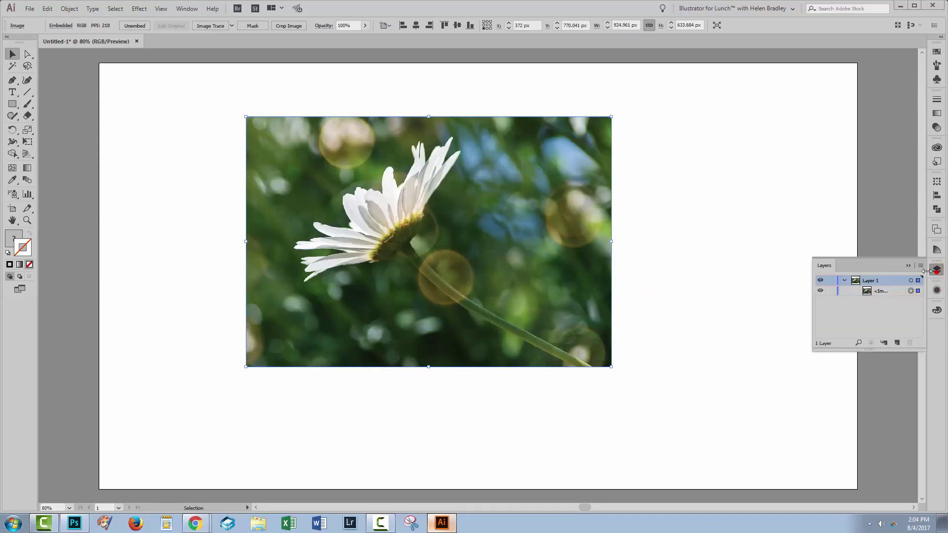
{"action": "left_click_drag", "start_coordinate": [825, 265], "coordinate": [677, 183]}
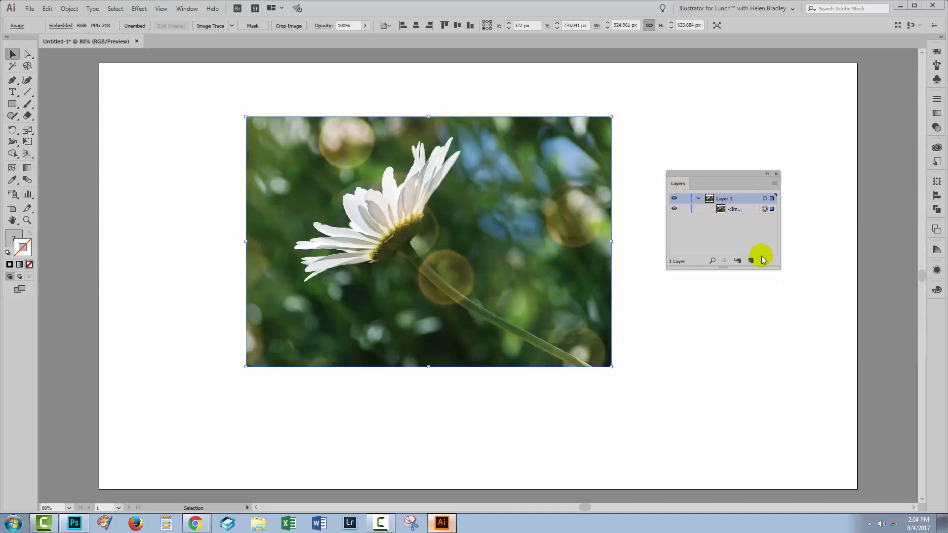
{"action": "left_click_drag", "start_coordinate": [779, 270], "coordinate": [842, 326]}
{"action": "left_click", "coordinate": [736, 209]}
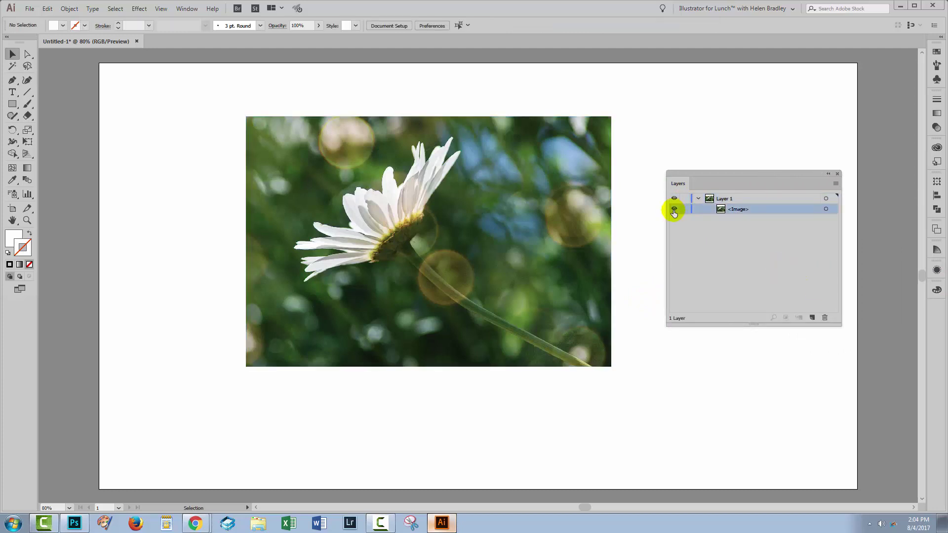
{"action": "left_click", "coordinate": [674, 209]}
{"action": "left_click", "coordinate": [674, 209]}
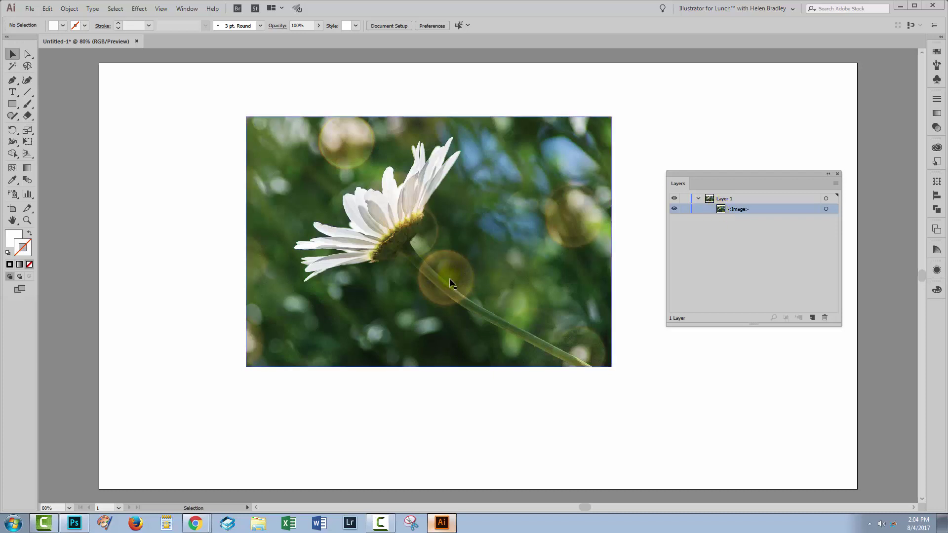
{"action": "left_click", "coordinate": [611, 376]}
Open flower with overlay.psd with Convert Layers to Objects selected
{"action": "left_click", "coordinate": [29, 9]}
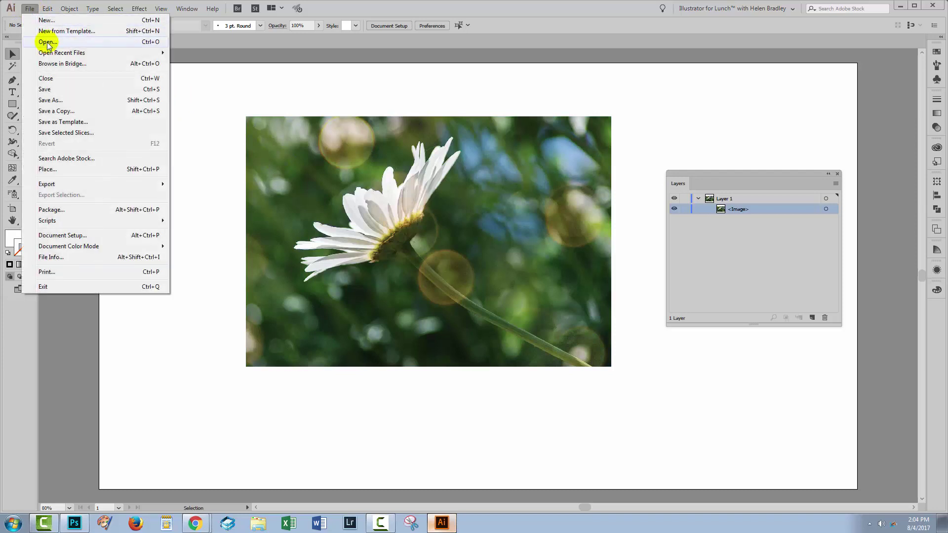
{"action": "left_click", "coordinate": [47, 41]}
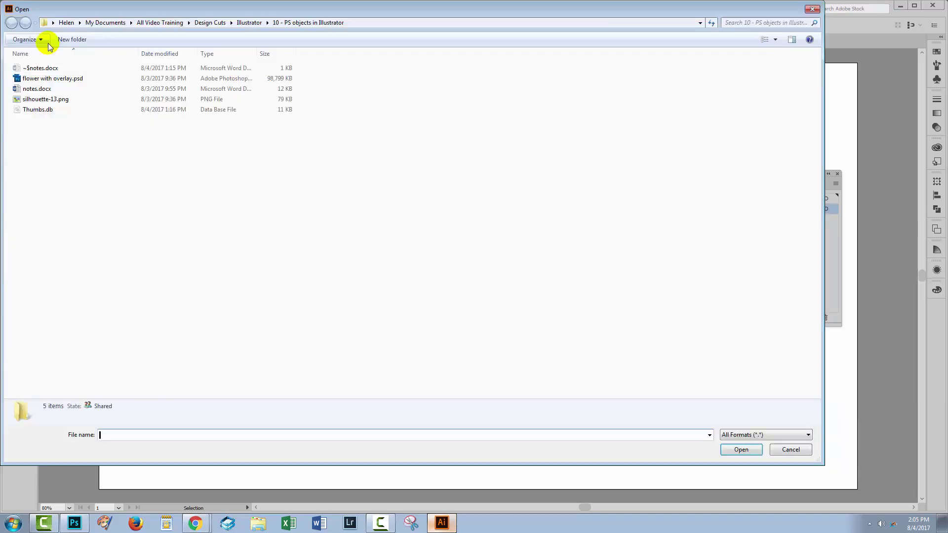
{"action": "left_click", "coordinate": [53, 79]}
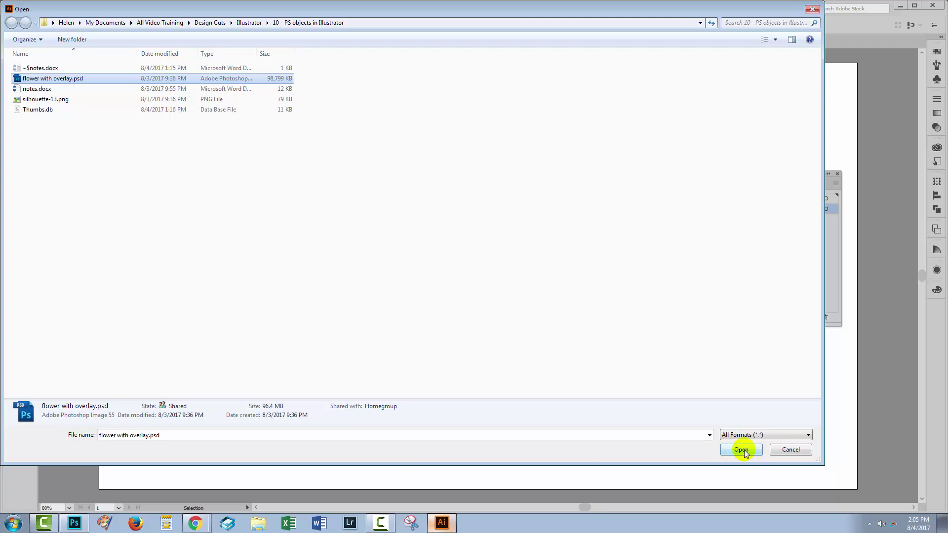
{"action": "left_click", "coordinate": [746, 450]}
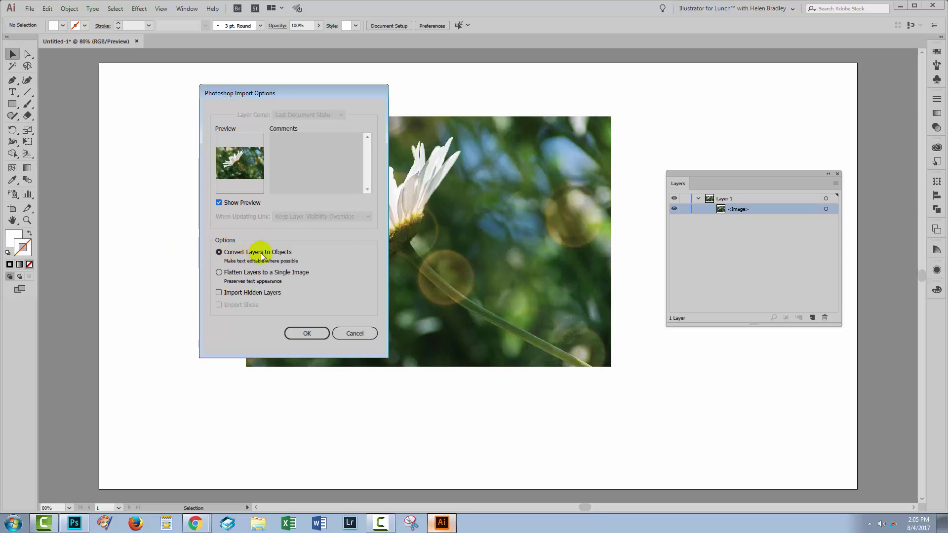
{"action": "left_click", "coordinate": [306, 335]}
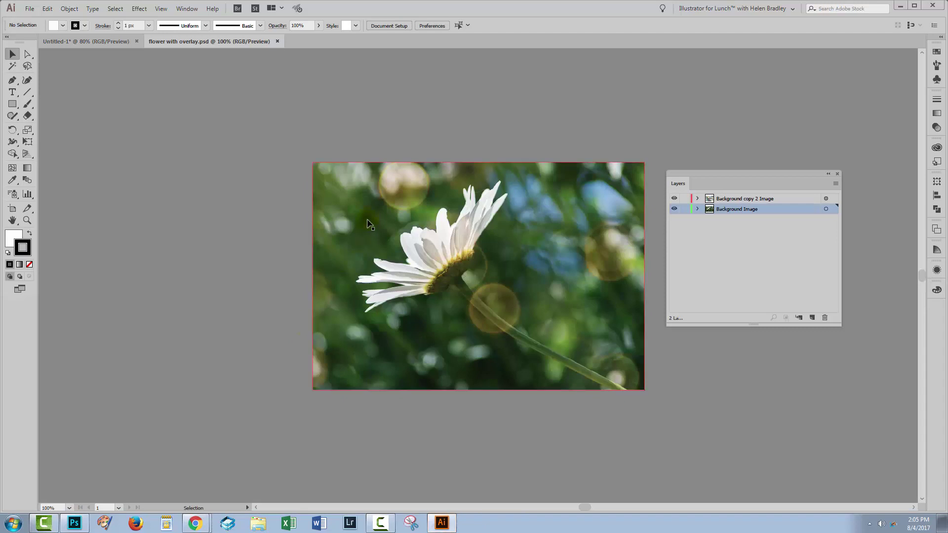
Deselect everything and expand the Background copy 2 Image and Background Image layers
{"action": "left_click", "coordinate": [190, 76]}
{"action": "left_click", "coordinate": [684, 220]}
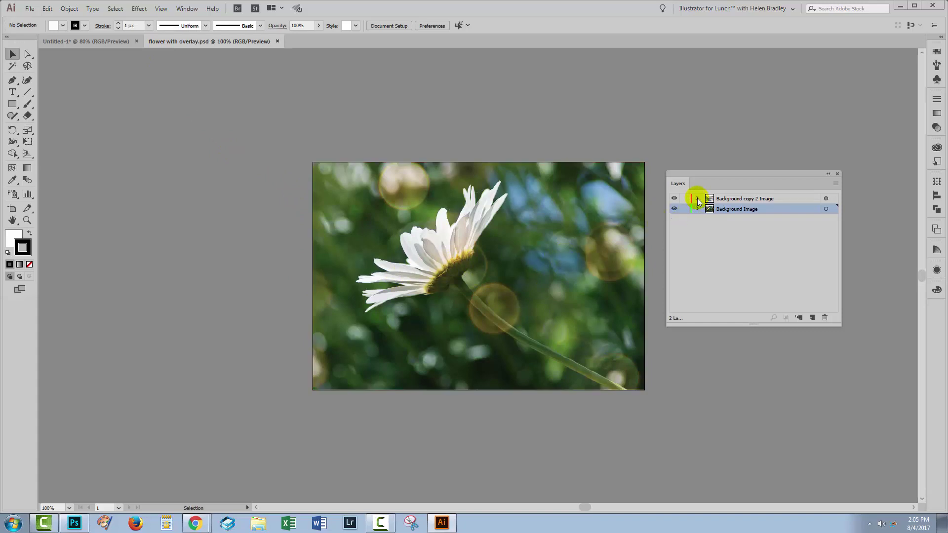
{"action": "left_click", "coordinate": [698, 198]}
{"action": "left_click", "coordinate": [698, 219]}
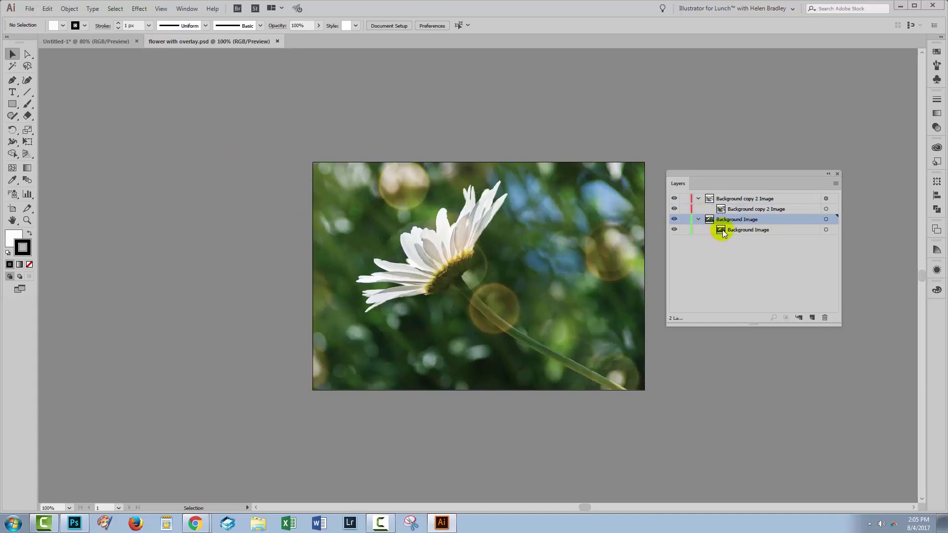
Toggle the Background Image and bokeh sub-layers off and on to check them
{"action": "left_click", "coordinate": [674, 230]}
{"action": "left_click", "coordinate": [674, 229]}
{"action": "left_click", "coordinate": [674, 209]}
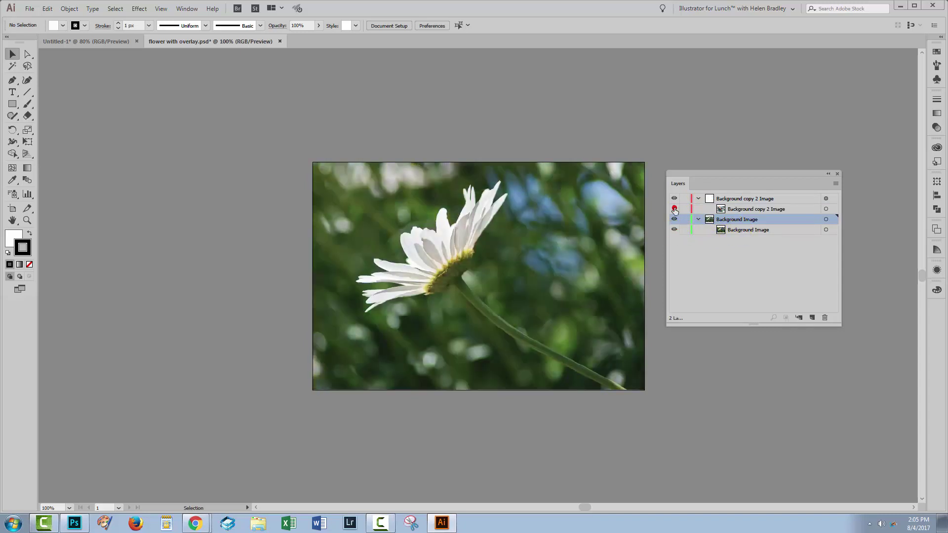
{"action": "left_click", "coordinate": [674, 209]}
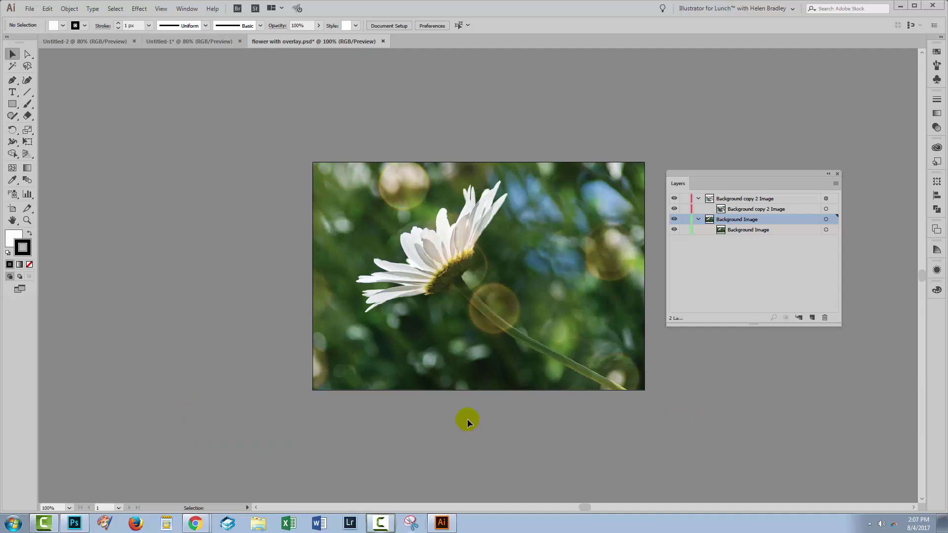
Select all and copy the silhouette-13.png corner ornament, then return to Illustrator
{"action": "left_click", "coordinate": [76, 524]}
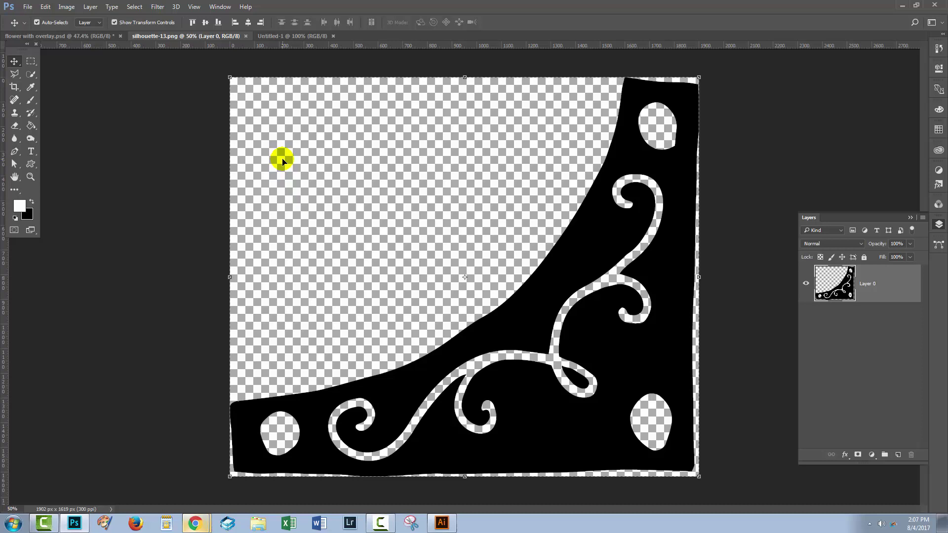
{"action": "left_click", "coordinate": [134, 7]}
{"action": "left_click", "coordinate": [136, 17]}
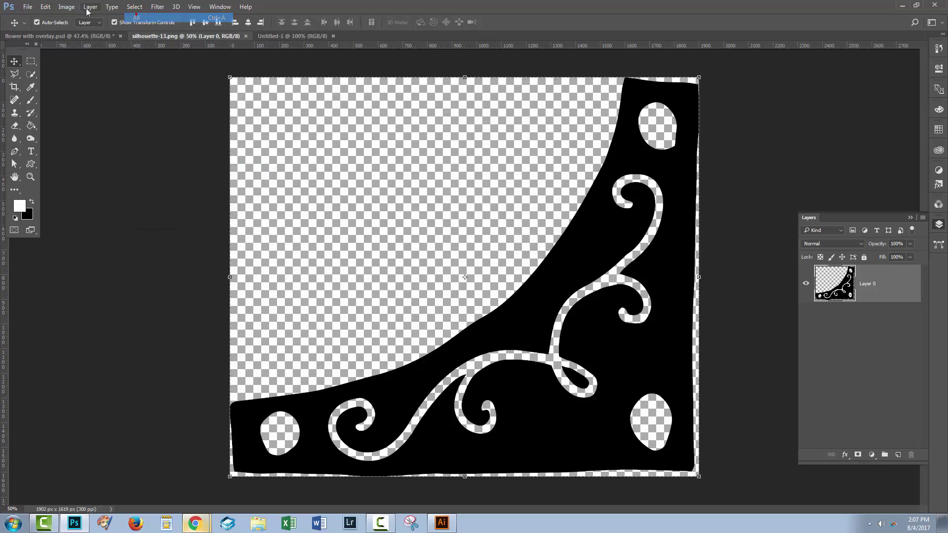
{"action": "left_click", "coordinate": [45, 7]}
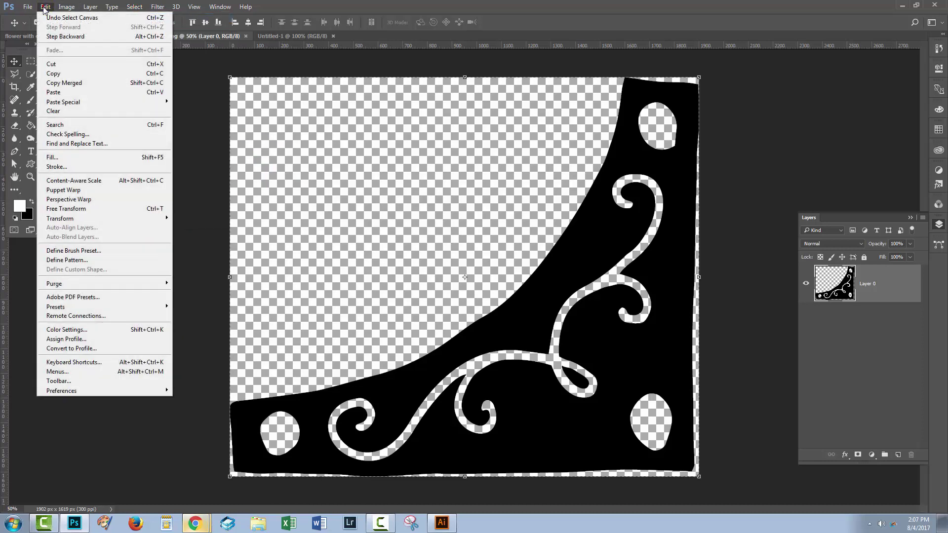
{"action": "left_click", "coordinate": [54, 73]}
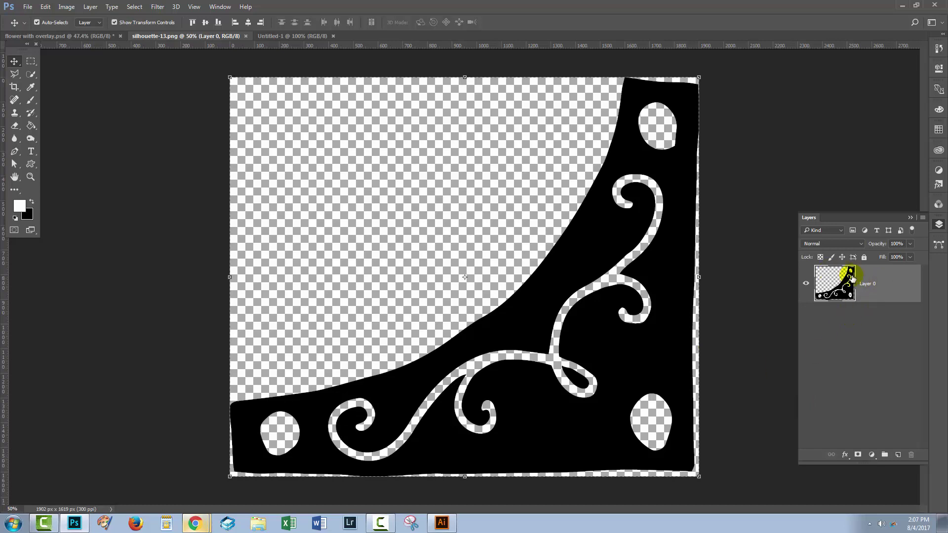
{"action": "left_click", "coordinate": [440, 526]}
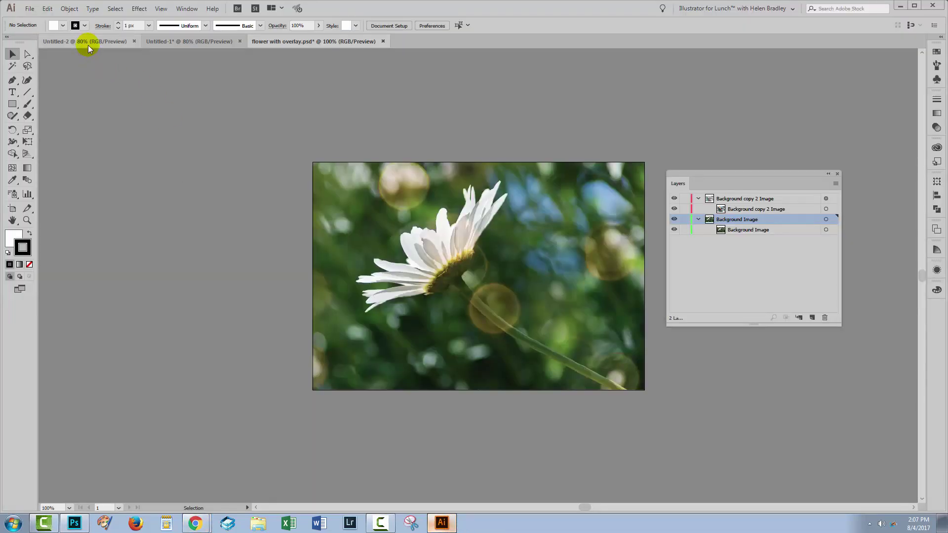
Paste the corner ornament onto the Untitled-2 artboard
{"action": "left_click", "coordinate": [88, 43]}
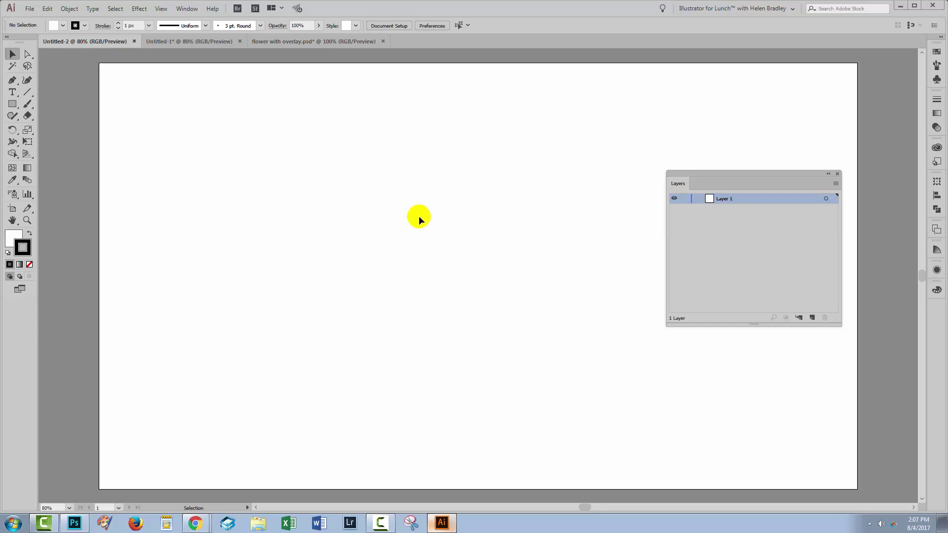
{"action": "left_click", "coordinate": [49, 9]}
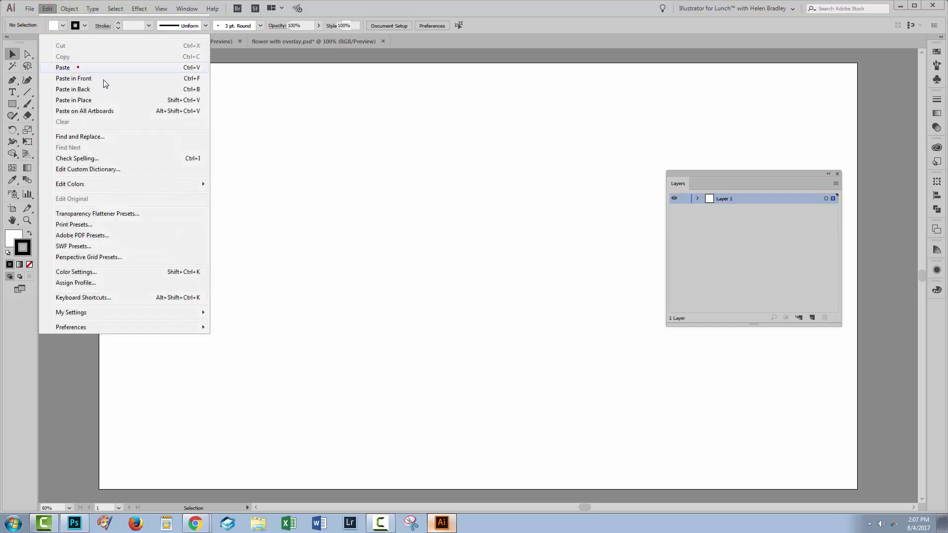
{"action": "left_click", "coordinate": [73, 68]}
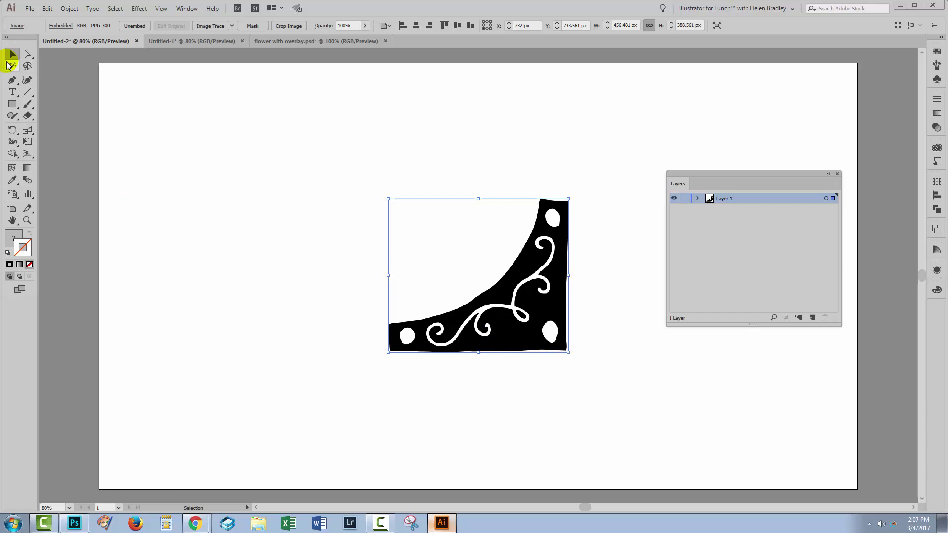
Drag the ornament to the left edge and back to centre, then delete it
{"action": "left_click", "coordinate": [491, 360]}
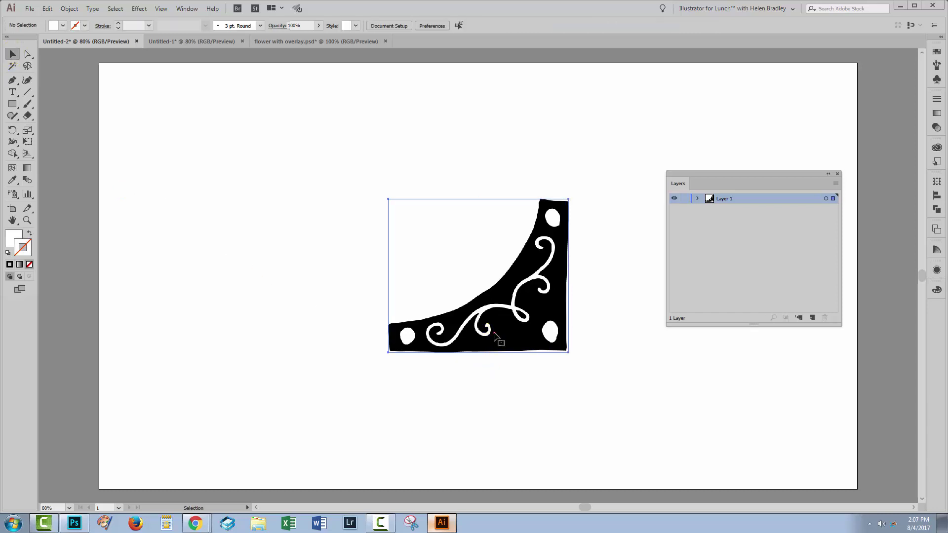
{"action": "left_click", "coordinate": [477, 315]}
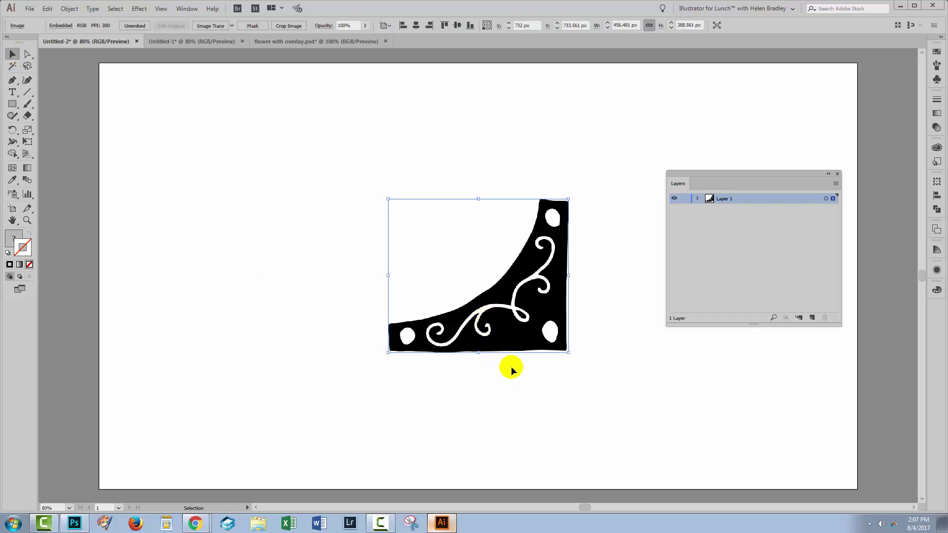
{"action": "left_click_drag", "start_coordinate": [514, 341], "coordinate": [112, 354]}
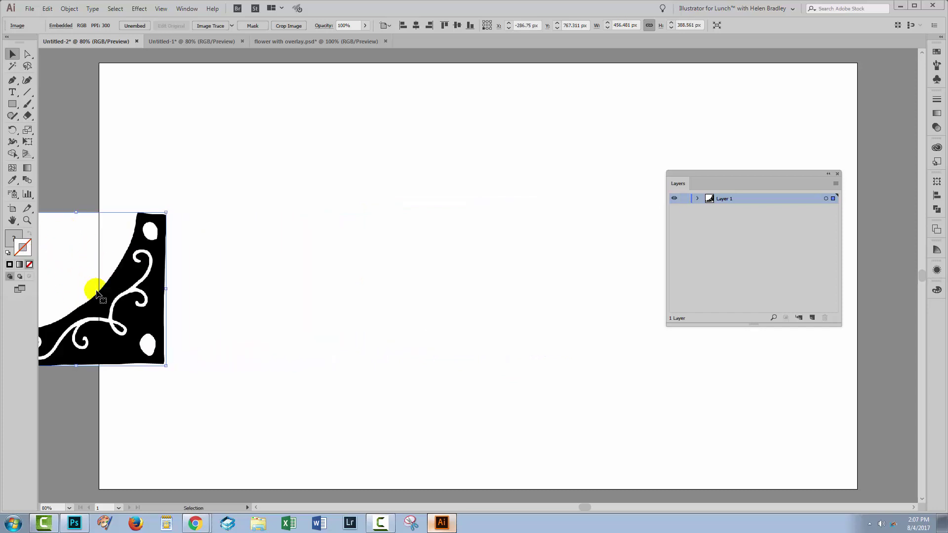
{"action": "left_click_drag", "start_coordinate": [99, 310], "coordinate": [412, 305]}
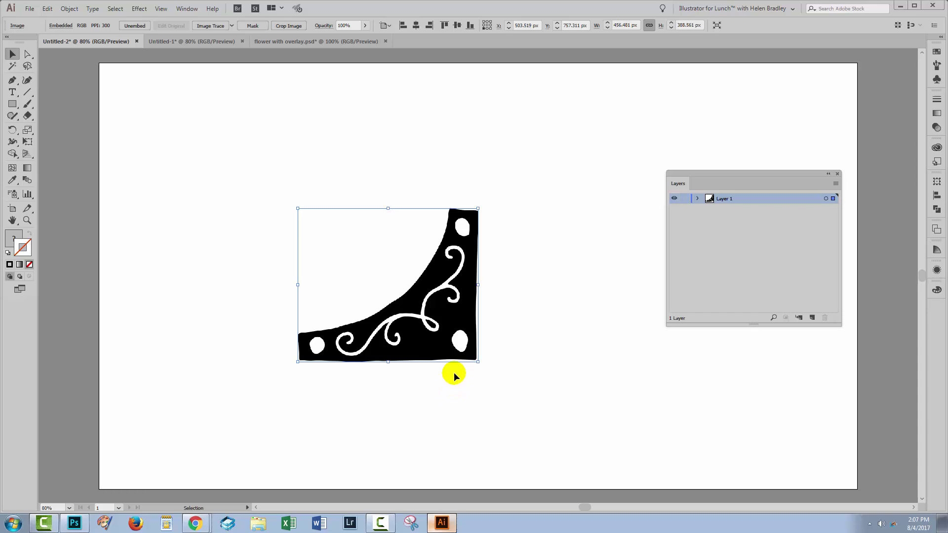
{"action": "key", "text": "Delete"}
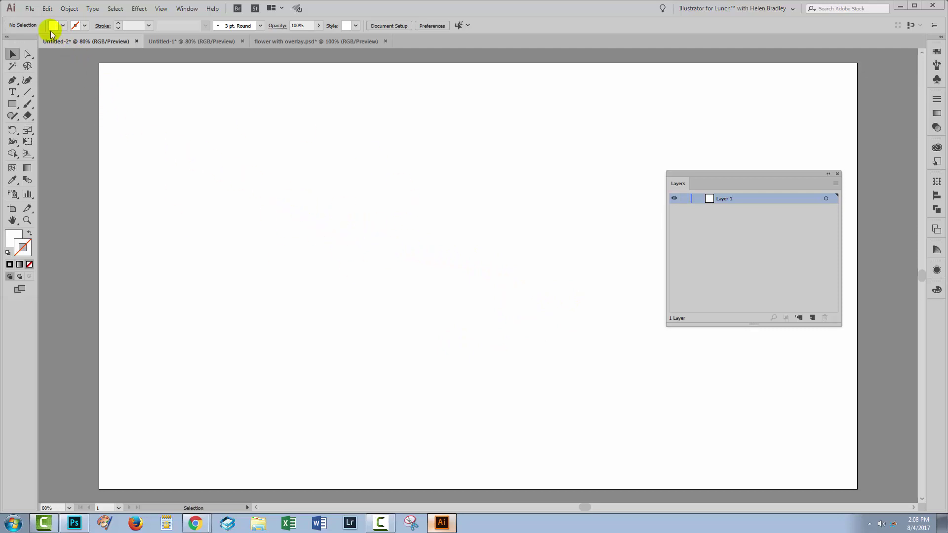
{"action": "left_click", "coordinate": [31, 9]}
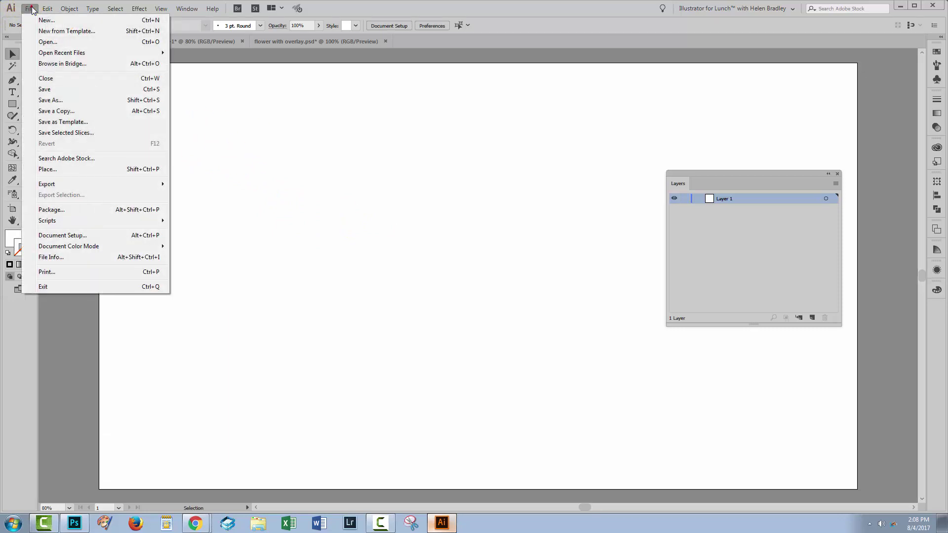
{"action": "left_click", "coordinate": [53, 168]}
{"action": "left_click", "coordinate": [67, 110]}
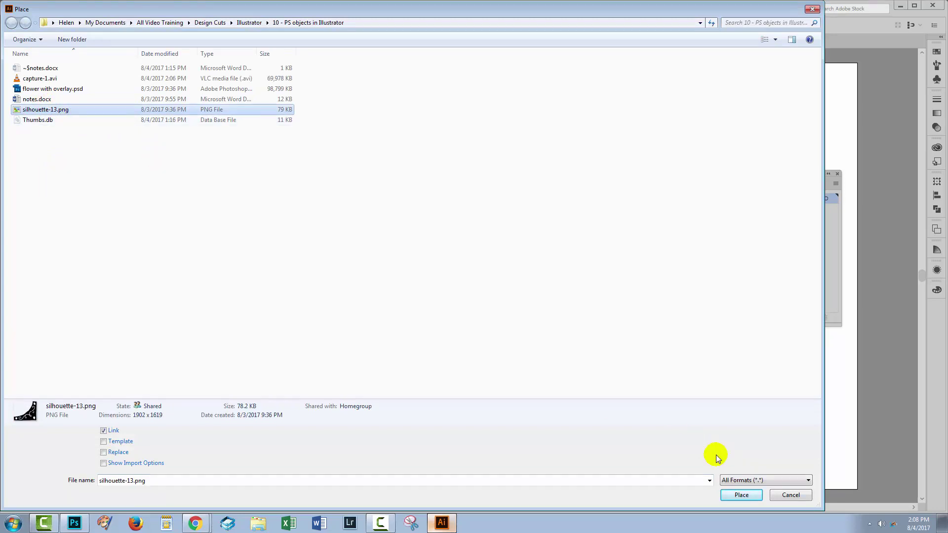
{"action": "left_click", "coordinate": [736, 497]}
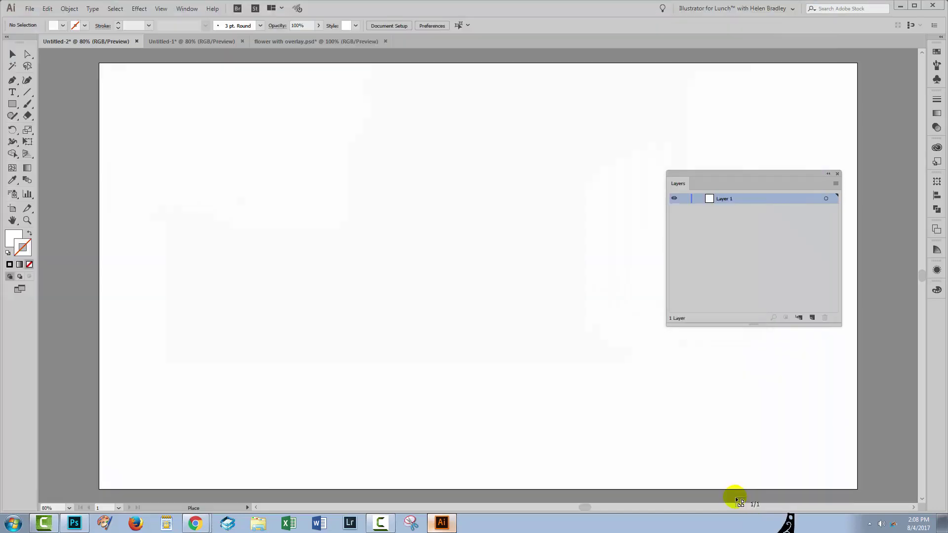
{"action": "left_click_drag", "start_coordinate": [205, 129], "coordinate": [537, 398]}
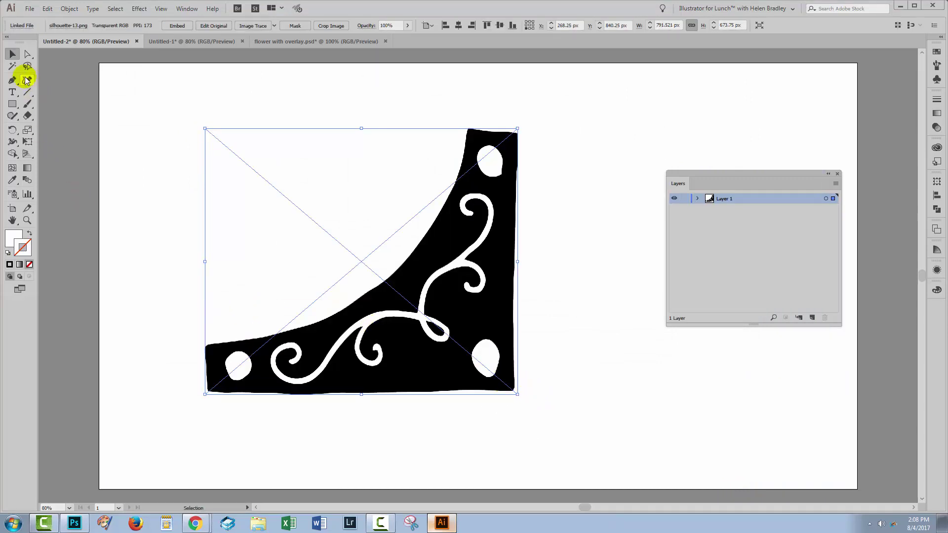
{"action": "left_click", "coordinate": [122, 177]}
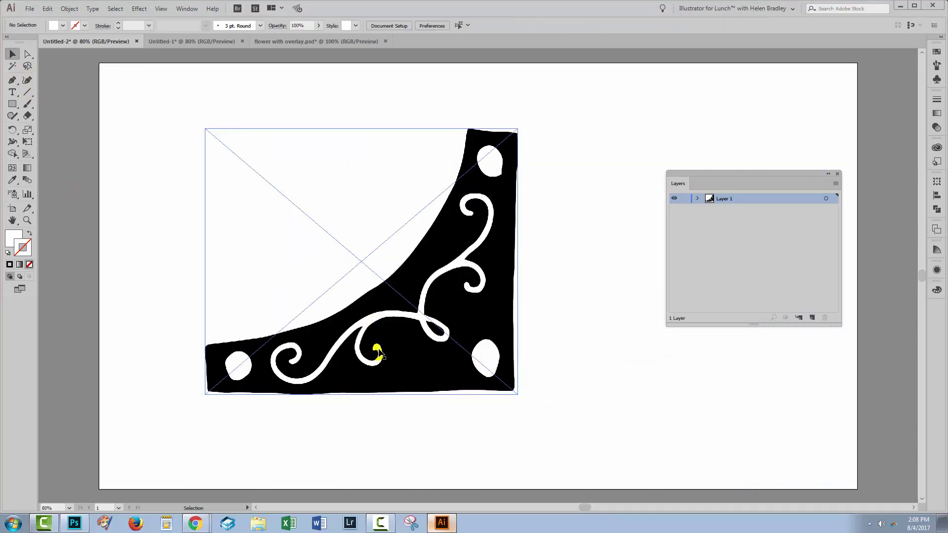
{"action": "left_click_drag", "start_coordinate": [409, 379], "coordinate": [428, 372]}
{"action": "left_click", "coordinate": [568, 442]}
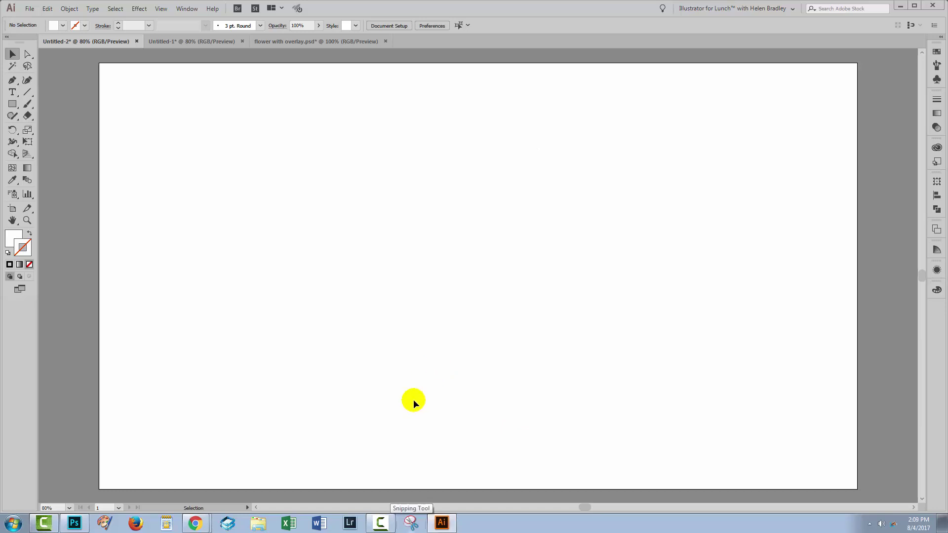
In Photoshop, choose the Custom Shape tool with the Floral Ornament 1 shape
{"action": "left_click", "coordinate": [75, 523]}
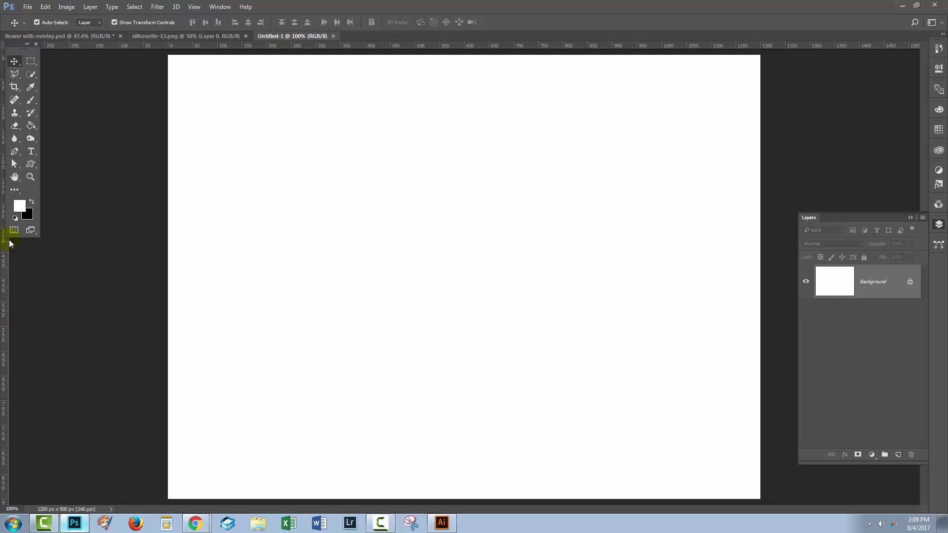
{"action": "left_click", "coordinate": [30, 170]}
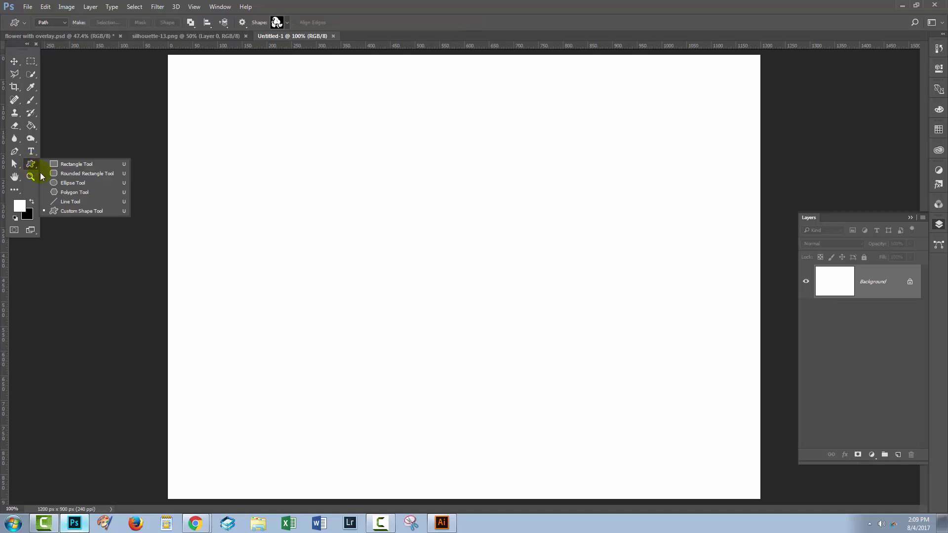
{"action": "left_click", "coordinate": [64, 212]}
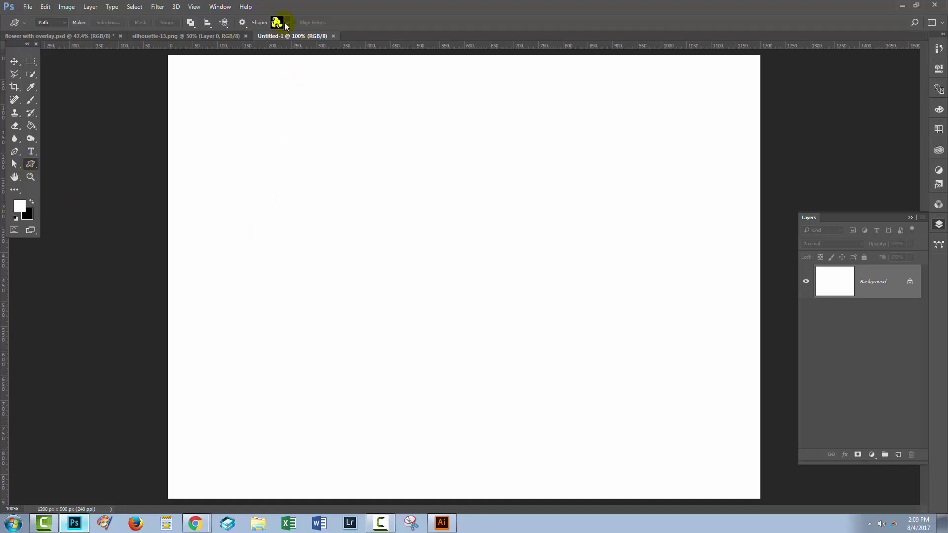
{"action": "left_click", "coordinate": [284, 22]}
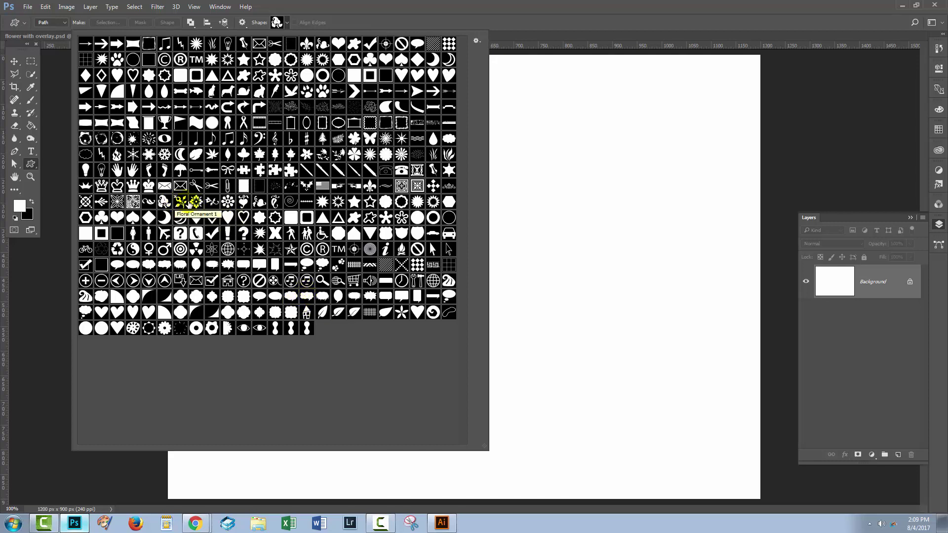
{"action": "left_click", "coordinate": [180, 202]}
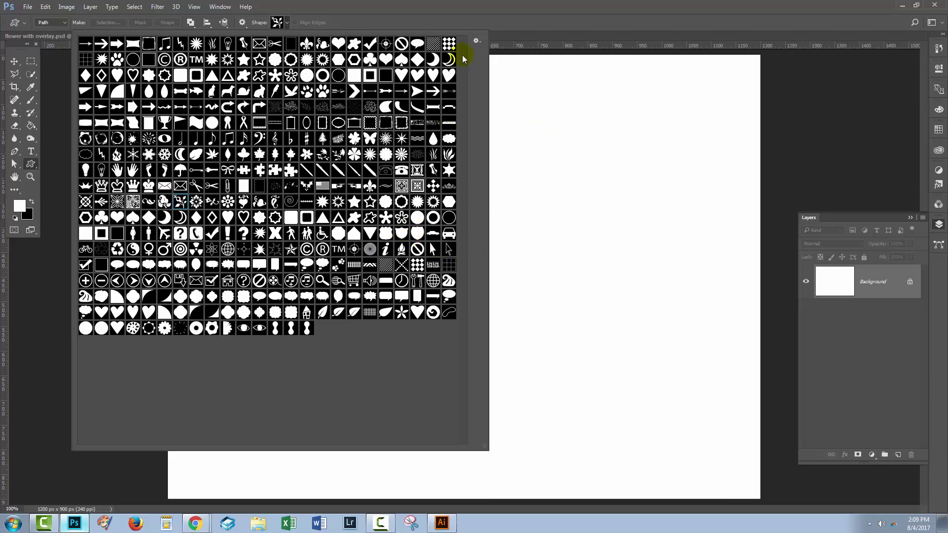
{"action": "left_click", "coordinate": [504, 23]}
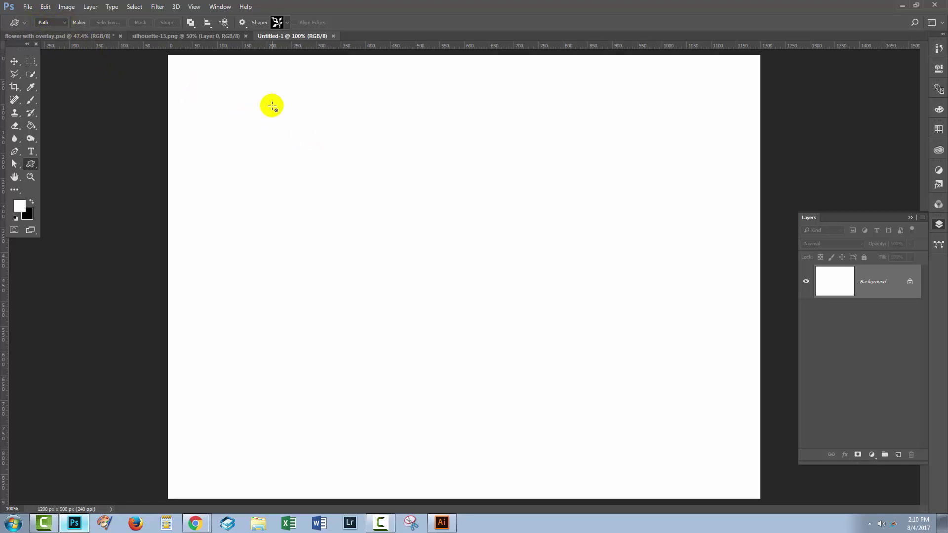
Draw the Floral Ornament 1 path across the canvas, copy it, and return to Illustrator
{"action": "left_click_drag", "start_coordinate": [309, 109], "coordinate": [621, 489]}
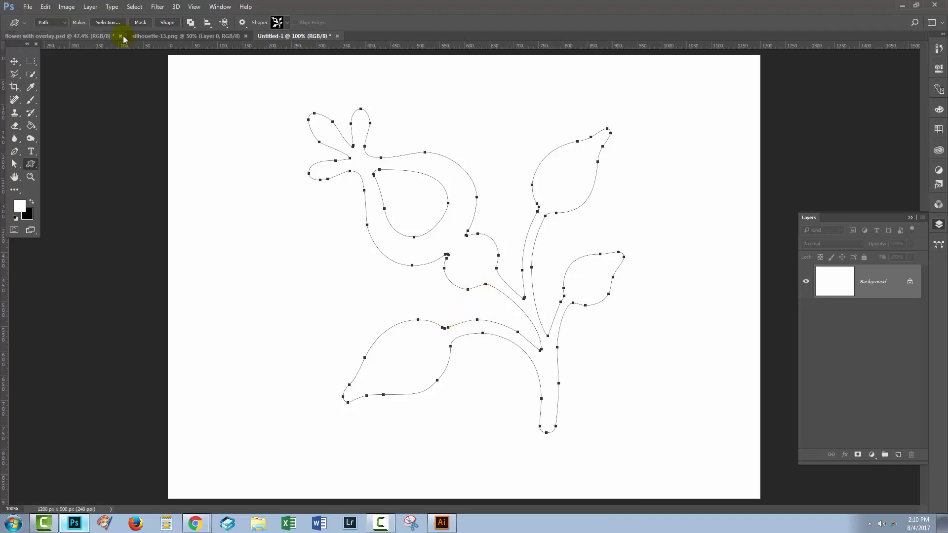
{"action": "left_click", "coordinate": [45, 8]}
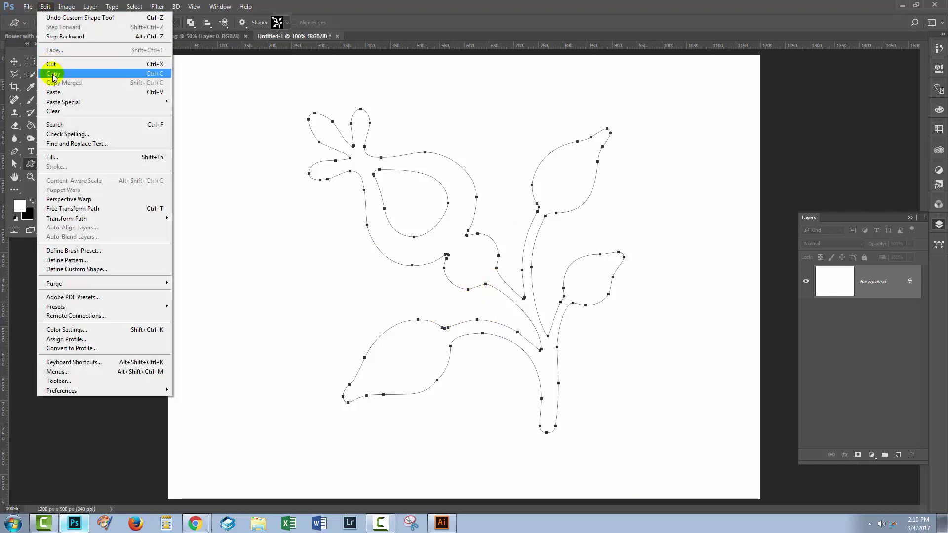
{"action": "left_click", "coordinate": [52, 71]}
{"action": "left_click", "coordinate": [450, 525]}
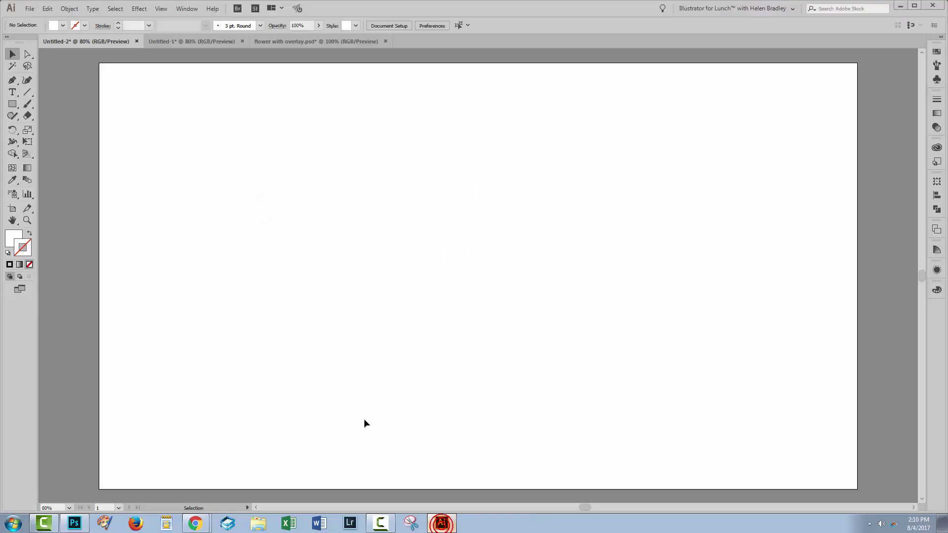
Paste the floral path into Untitled-2 as an editable compound shape and enlarge it proportionally
{"action": "left_click", "coordinate": [47, 9]}
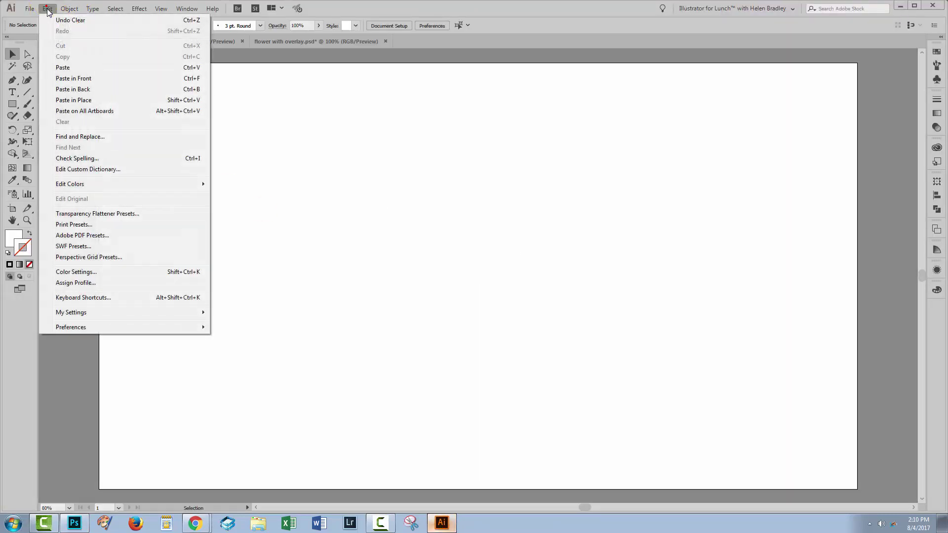
{"action": "left_click", "coordinate": [62, 68]}
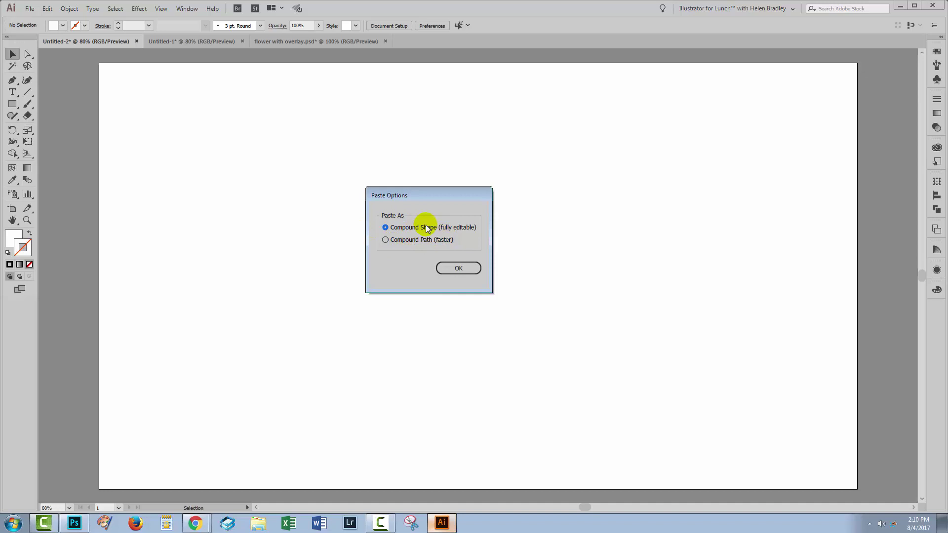
{"action": "left_click", "coordinate": [460, 269]}
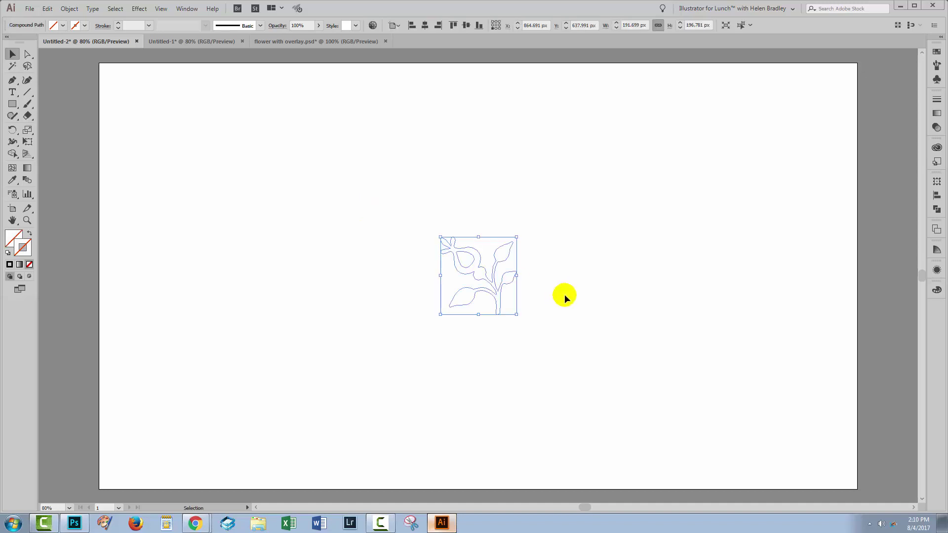
{"action": "left_click_drag", "start_coordinate": [445, 316], "coordinate": [297, 434]}
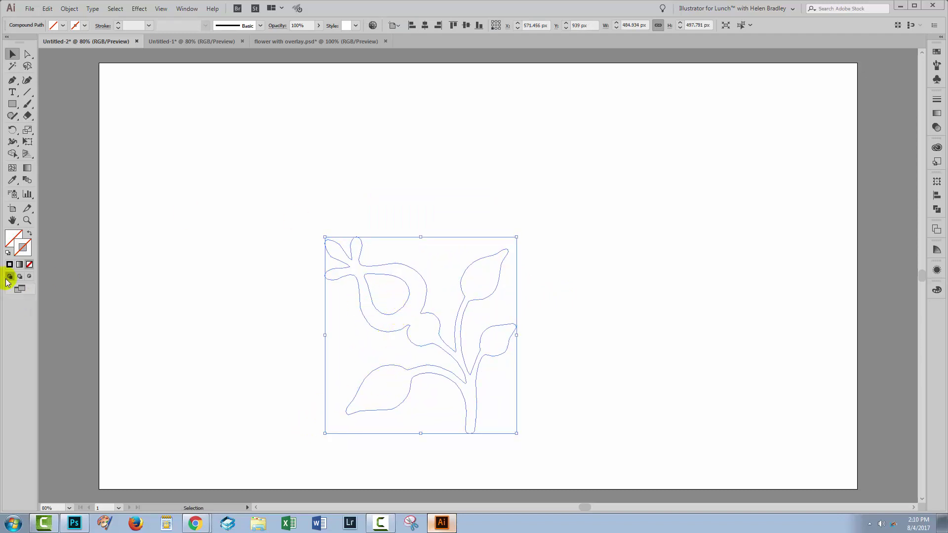
Fill the flower with cyan and move it higher on the artboard
{"action": "left_click", "coordinate": [15, 236]}
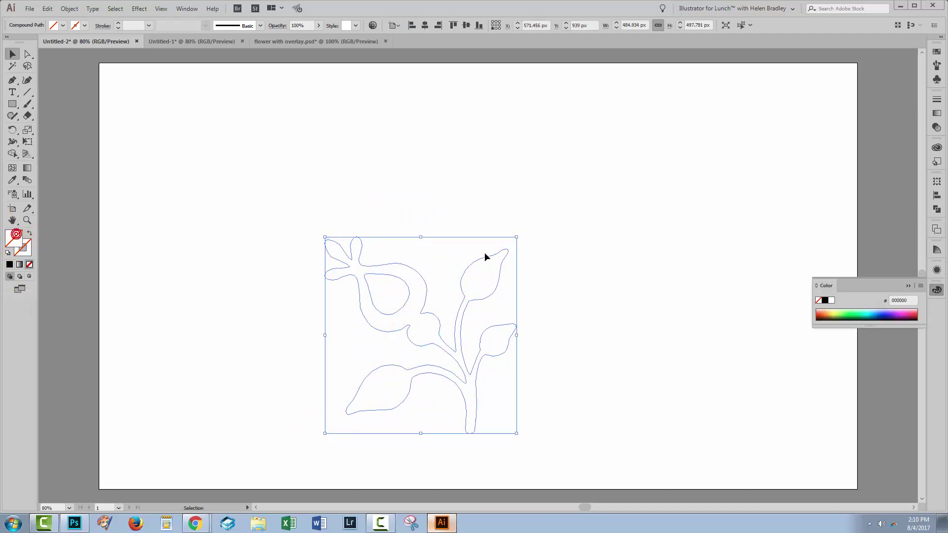
{"action": "left_click", "coordinate": [870, 311]}
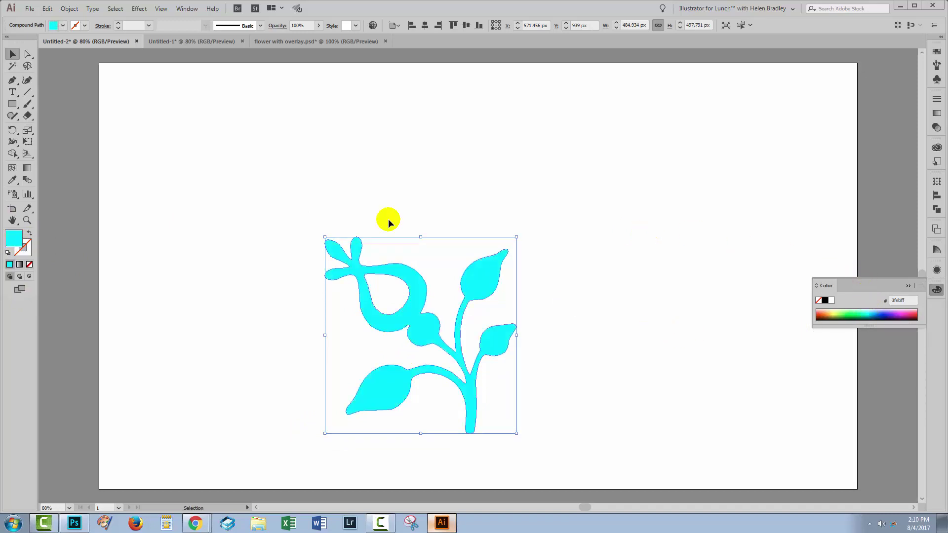
{"action": "left_click", "coordinate": [12, 53]}
{"action": "left_click_drag", "start_coordinate": [464, 320], "coordinate": [473, 258]}
{"action": "left_click", "coordinate": [624, 324]}
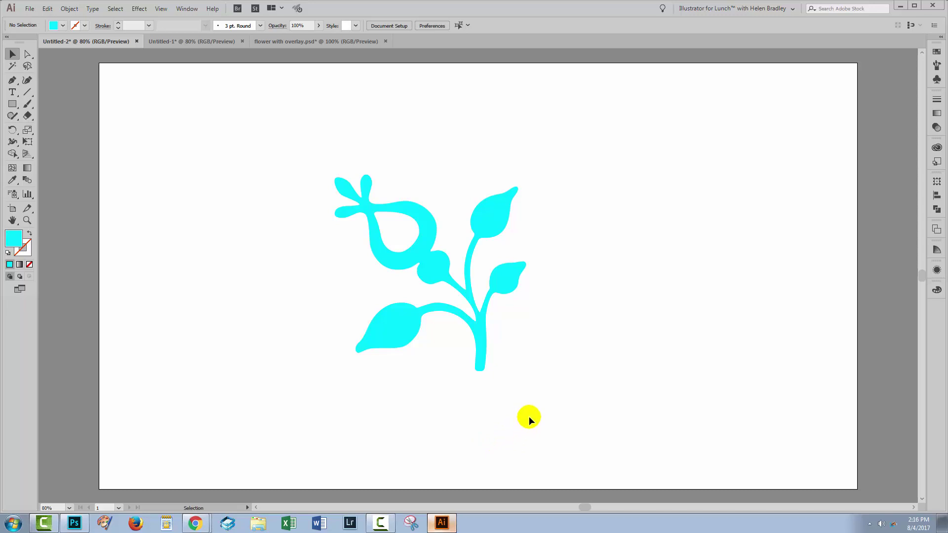
Delete the cyan flower from the Illustrator artboard and clear the flower work path in Photoshop
{"action": "left_click_drag", "start_coordinate": [538, 415], "coordinate": [373, 271]}
{"action": "key", "text": "Delete"}
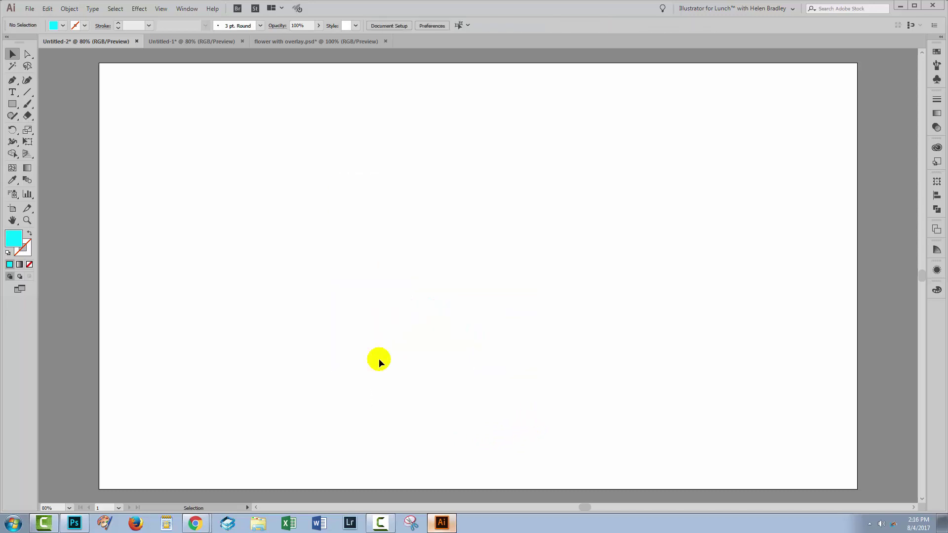
{"action": "left_click", "coordinate": [74, 523]}
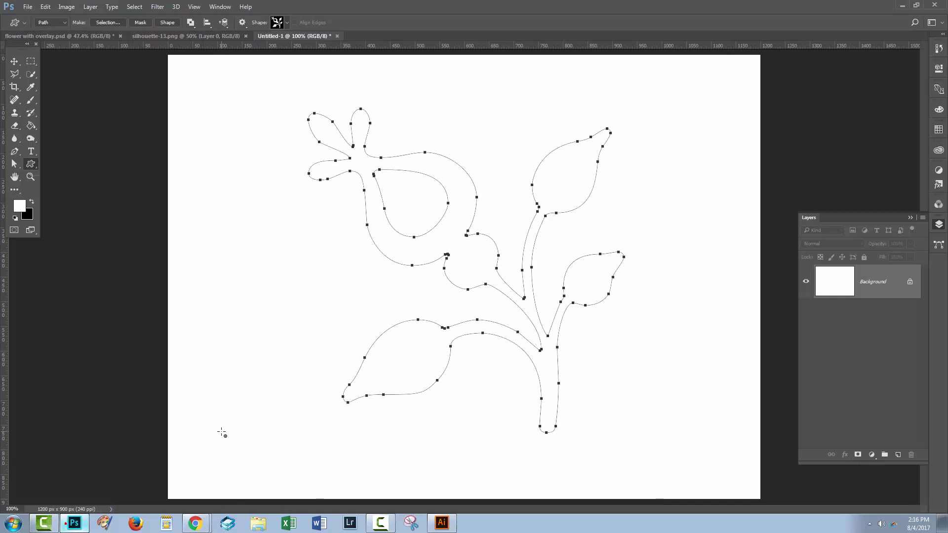
{"action": "key", "text": "Escape"}
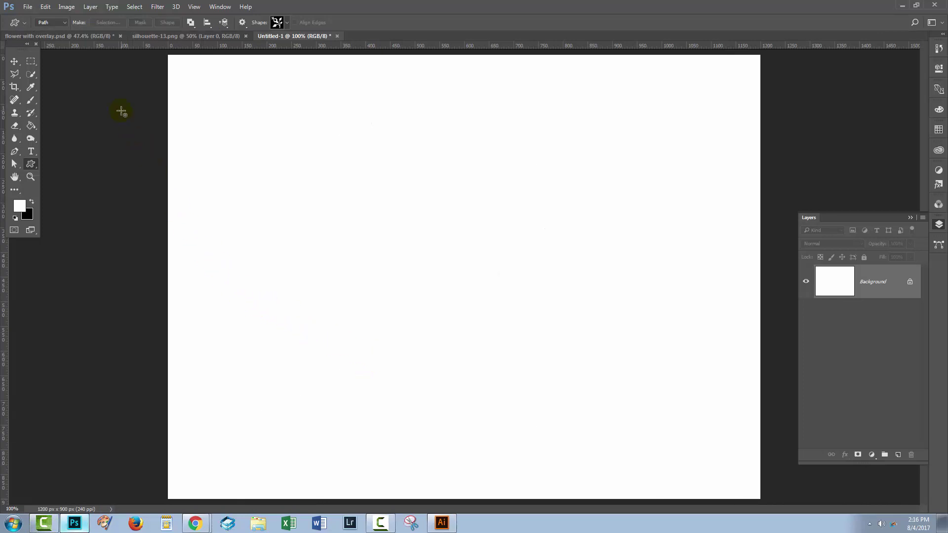
Open Photoshop's Edit > Fill dialog and browse the custom patterns without changing the choice
{"action": "left_click", "coordinate": [45, 7]}
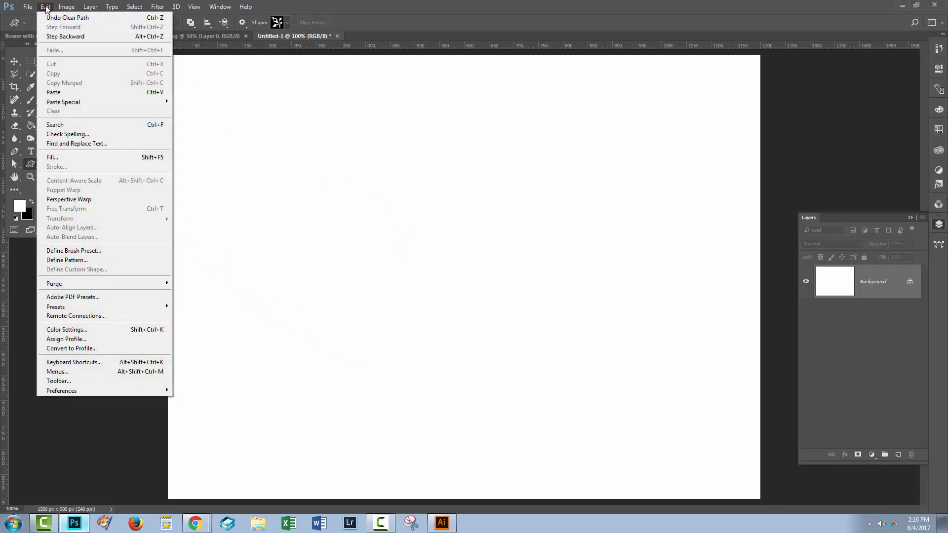
{"action": "left_click", "coordinate": [58, 158]}
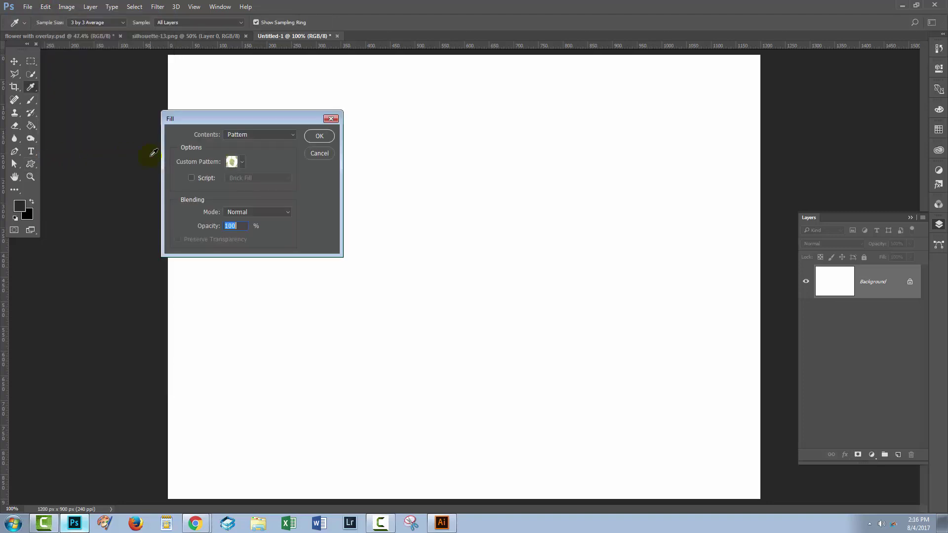
{"action": "left_click", "coordinate": [242, 163]}
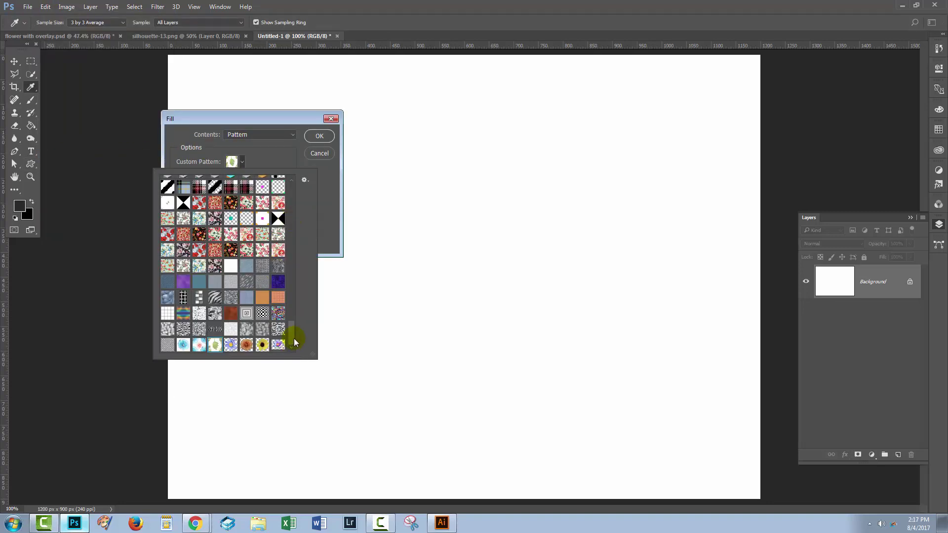
{"action": "left_click", "coordinate": [294, 334]}
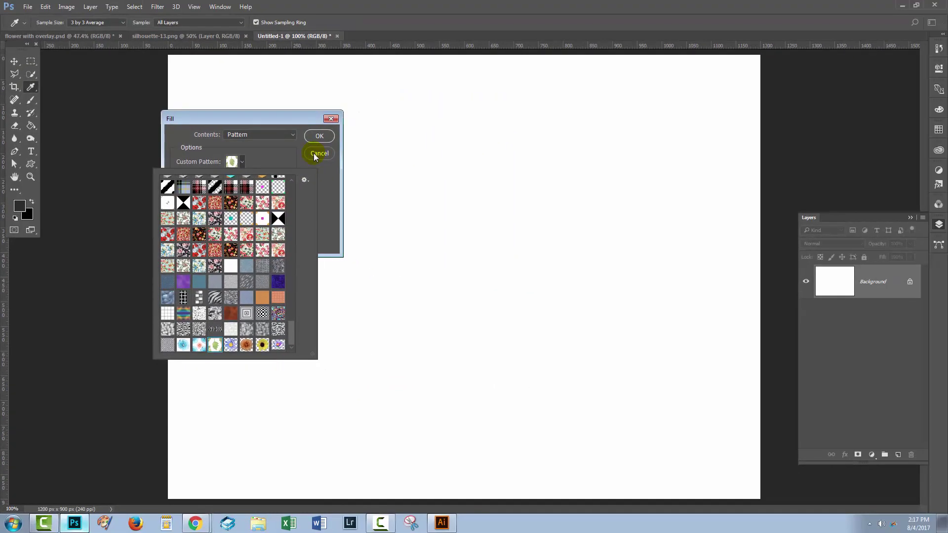
{"action": "left_click", "coordinate": [453, 156]}
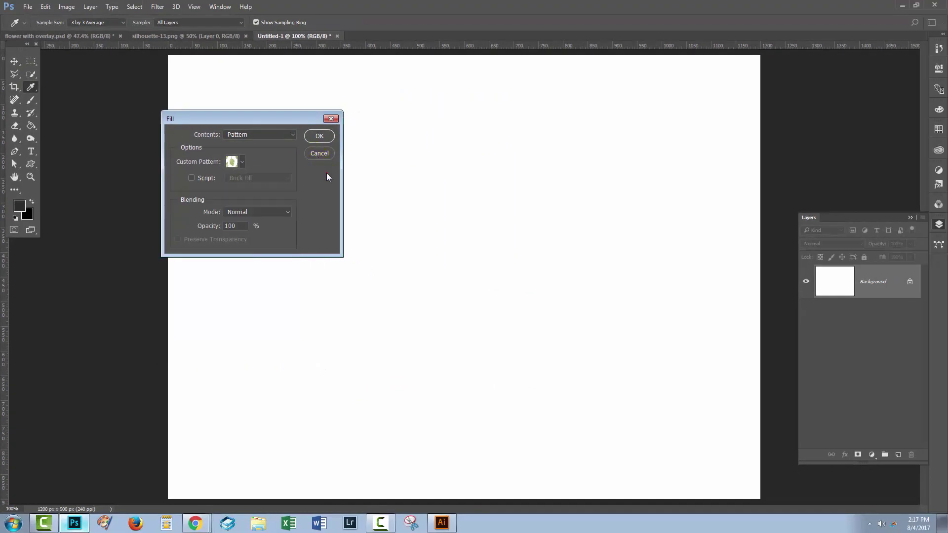
Cancel the fill and create a new 1000 × 1000 px Photoshop document
{"action": "left_click", "coordinate": [322, 155]}
{"action": "left_click", "coordinate": [233, 154]}
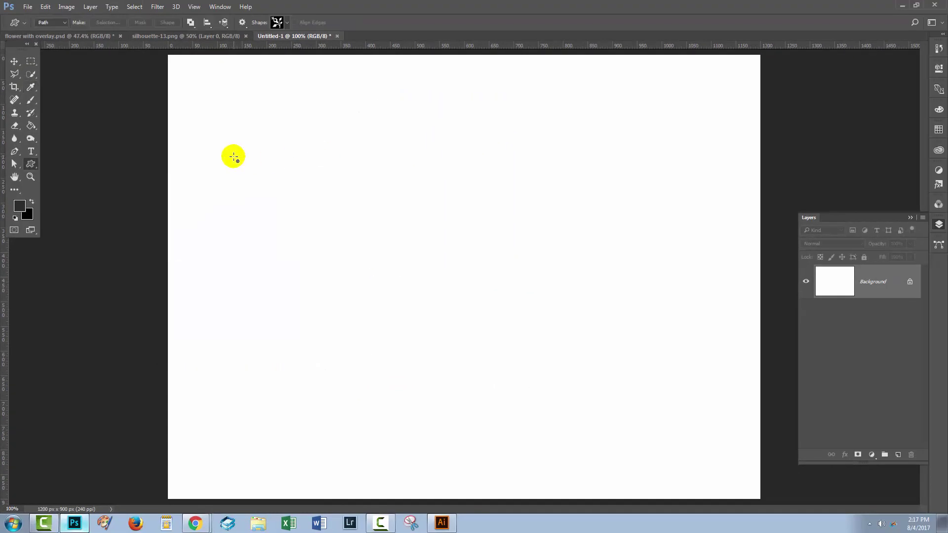
{"action": "left_click", "coordinate": [26, 8]}
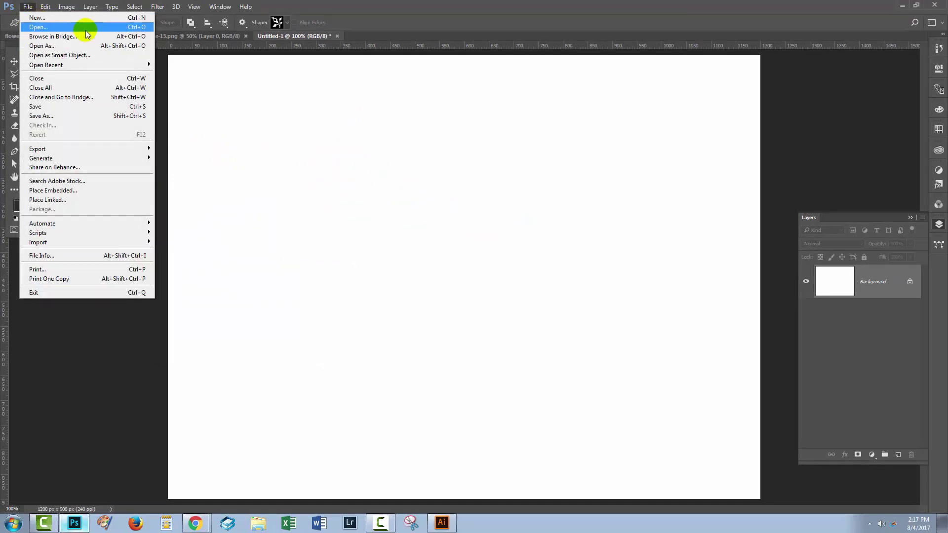
{"action": "left_click", "coordinate": [55, 18]}
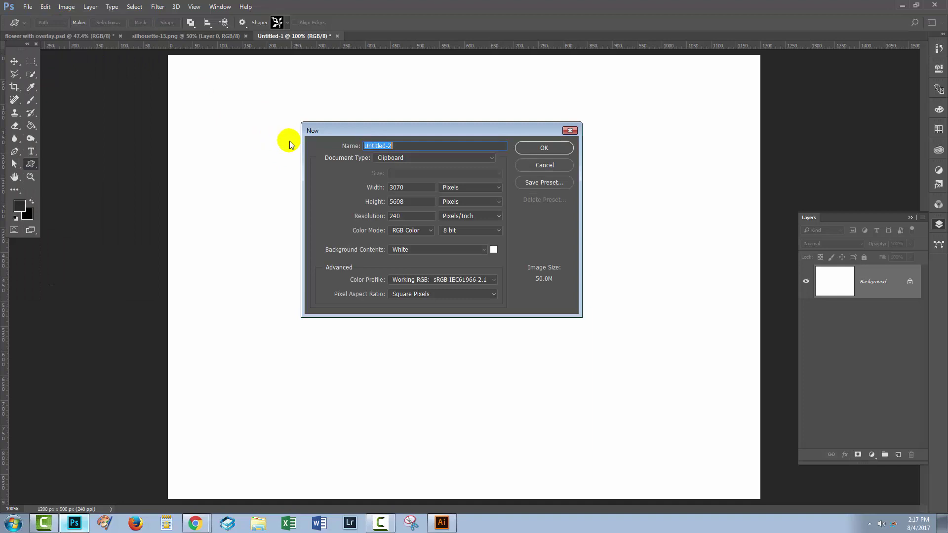
{"action": "double_click", "coordinate": [410, 188]}
{"action": "type", "text": "1000"}
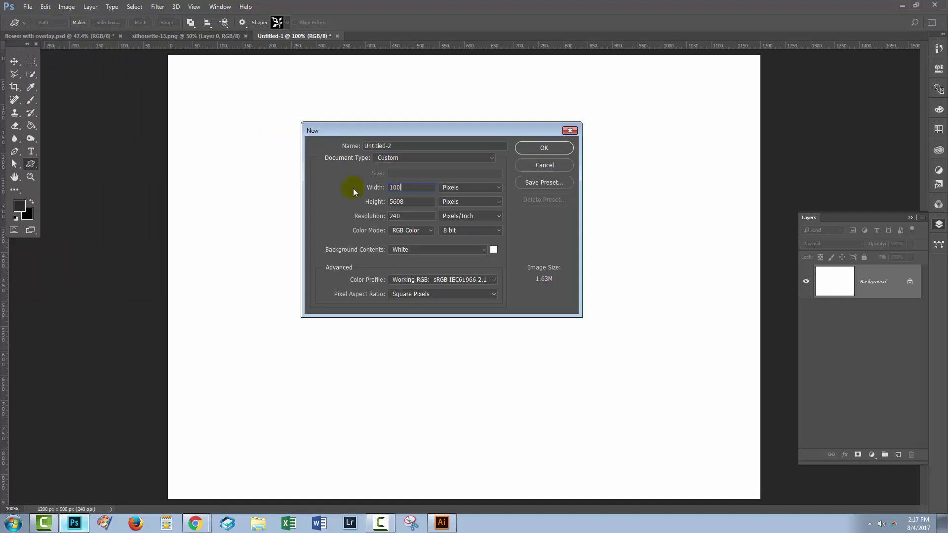
{"action": "key", "text": "Tab"}
{"action": "type", "text": "1000"}
{"action": "left_click", "coordinate": [551, 151]}
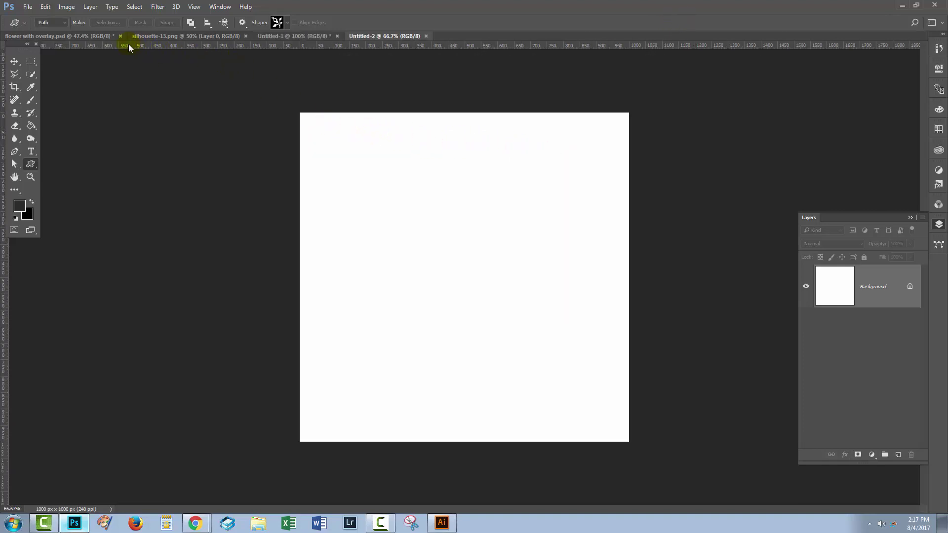
Fill the new canvas with the green watercolor leaves pattern
{"action": "left_click", "coordinate": [44, 8]}
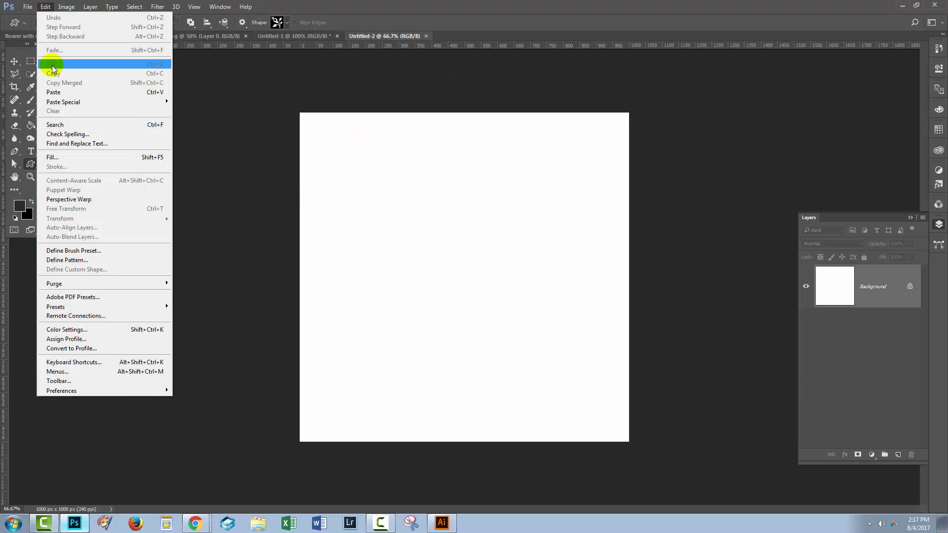
{"action": "left_click", "coordinate": [63, 158]}
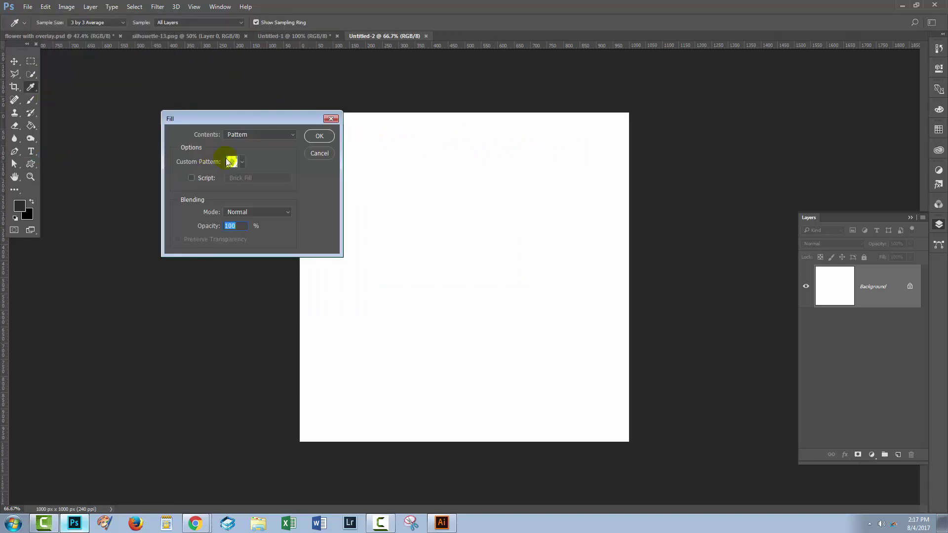
{"action": "left_click", "coordinate": [326, 138]}
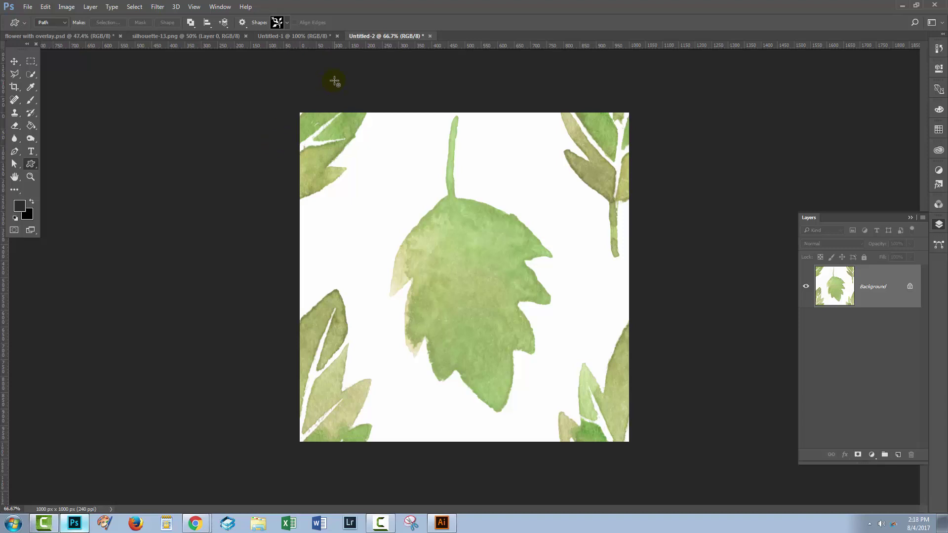
Select the entire canvas and copy the leaf pattern tile to the clipboard
{"action": "left_click", "coordinate": [136, 9]}
{"action": "left_click", "coordinate": [138, 17]}
{"action": "left_click", "coordinate": [45, 6]}
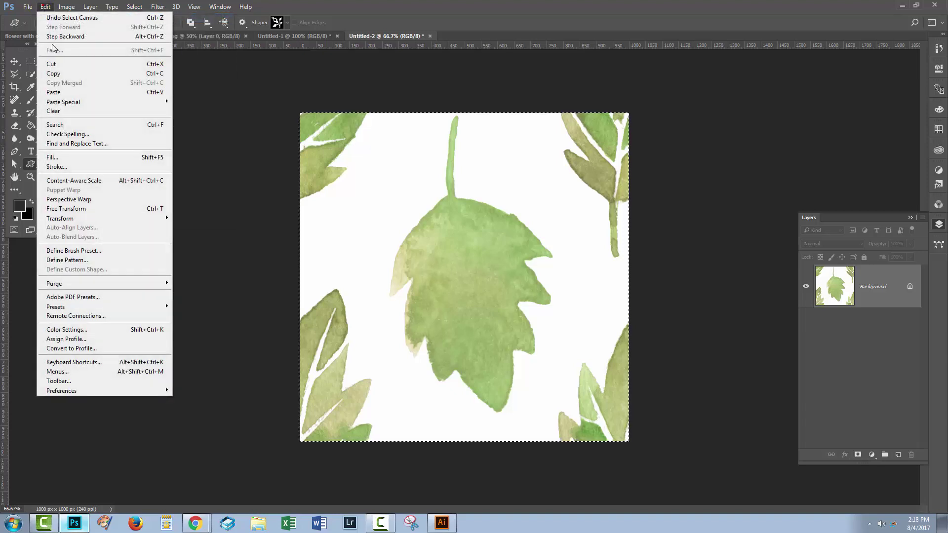
{"action": "left_click", "coordinate": [54, 73]}
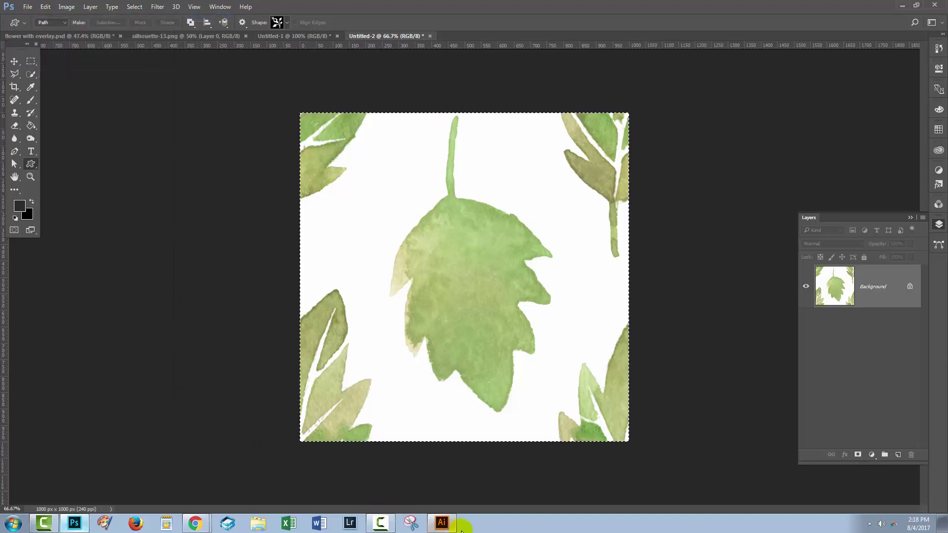
{"action": "left_click", "coordinate": [441, 523]}
Paste the leaf tile into Illustrator and drag it into Swatches as a new pattern swatch
{"action": "left_click", "coordinate": [48, 9]}
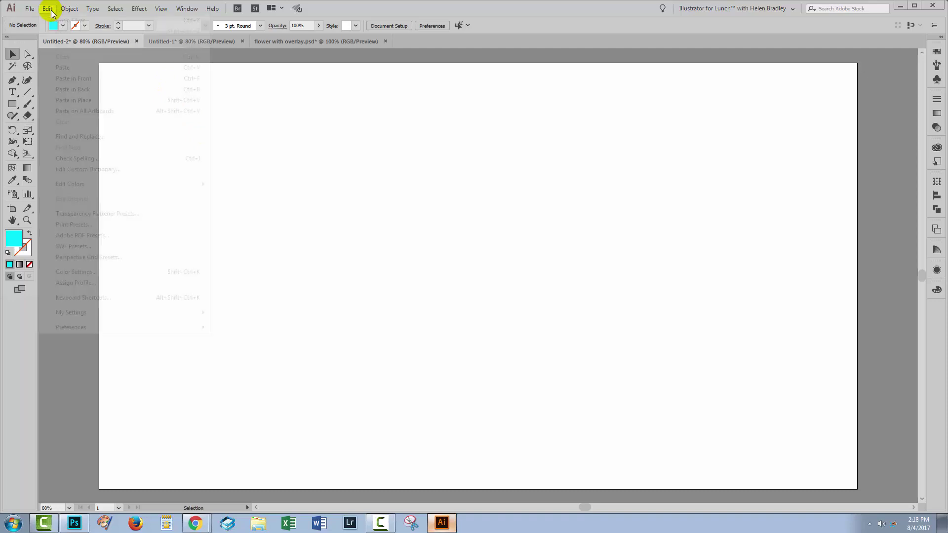
{"action": "left_click", "coordinate": [63, 68]}
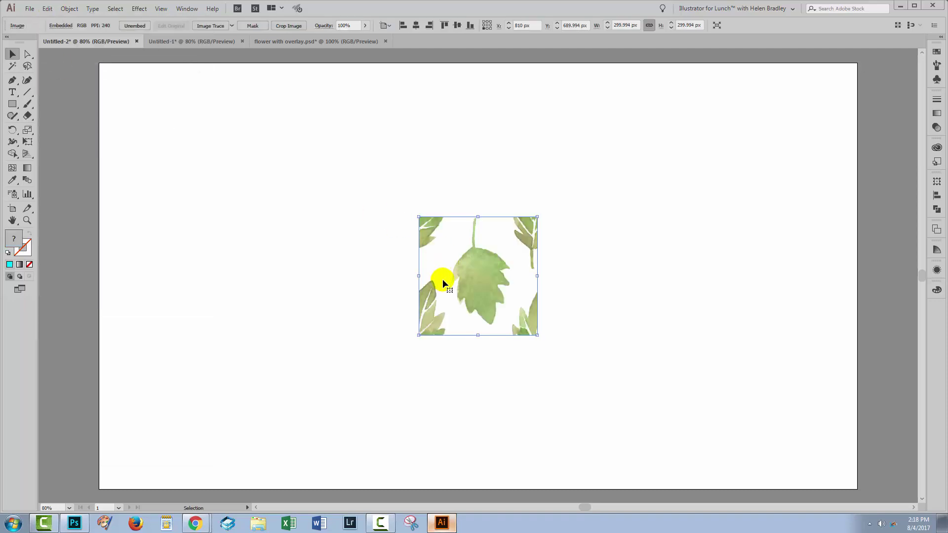
{"action": "left_click", "coordinate": [937, 52]}
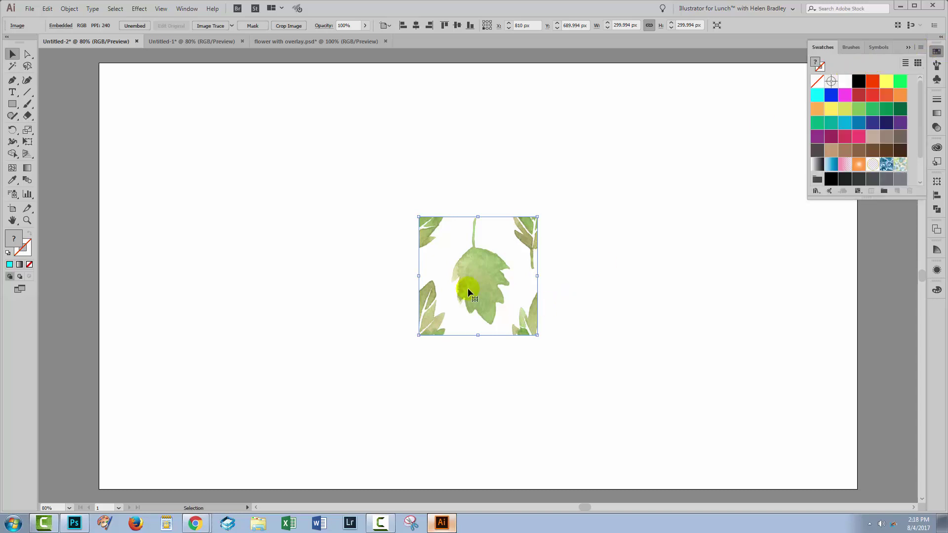
{"action": "left_click_drag", "start_coordinate": [468, 287], "coordinate": [852, 159]}
Move the leaf tile image off the artboard's left edge onto the pasteboard
{"action": "mouse_move", "coordinate": [479, 311]}
{"action": "left_mouse_down"}
{"action": "mouse_move", "coordinate": [472, 292]}
{"action": "mouse_move", "coordinate": [63, 281]}
{"action": "mouse_move", "coordinate": [25, 272]}
{"action": "left_mouse_up"}
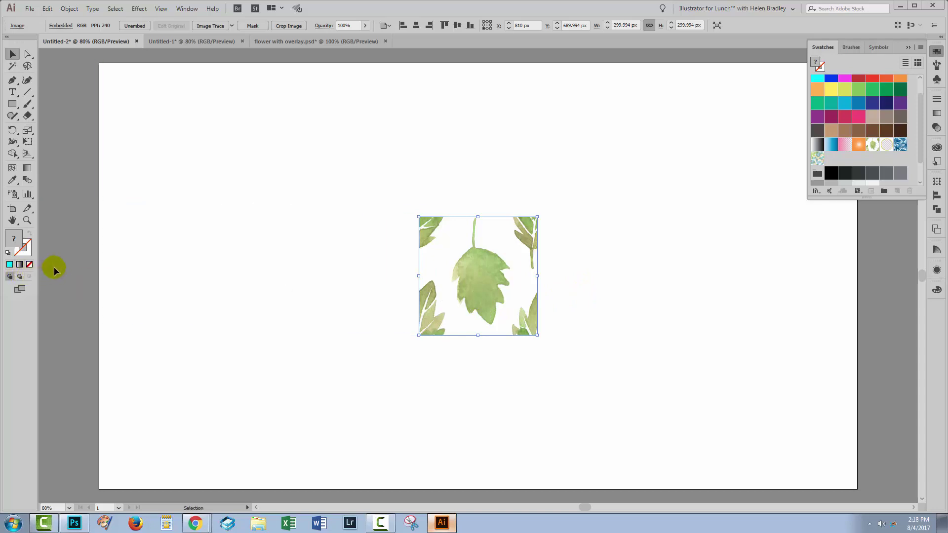
{"action": "left_click_drag", "start_coordinate": [484, 273], "coordinate": [82, 312]}
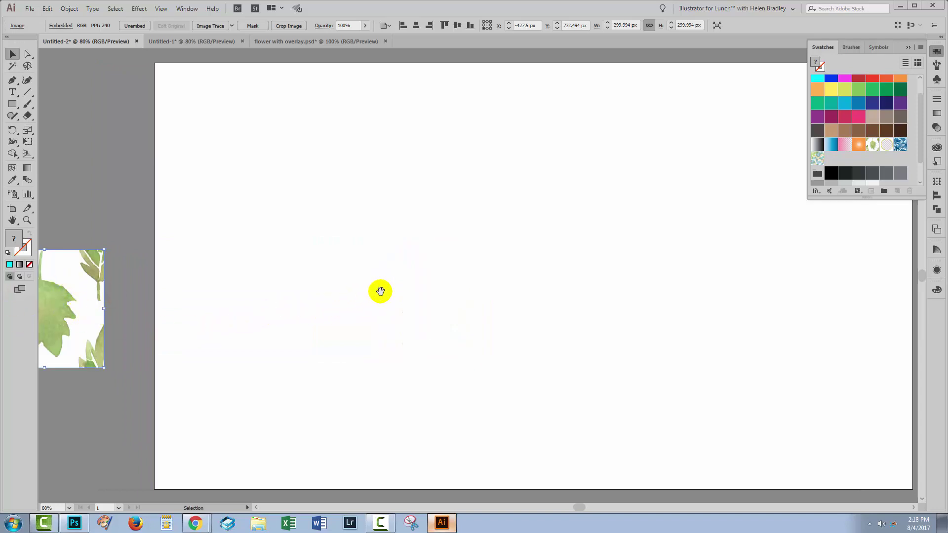
{"action": "left_click_drag", "start_coordinate": [377, 290], "coordinate": [327, 289]}
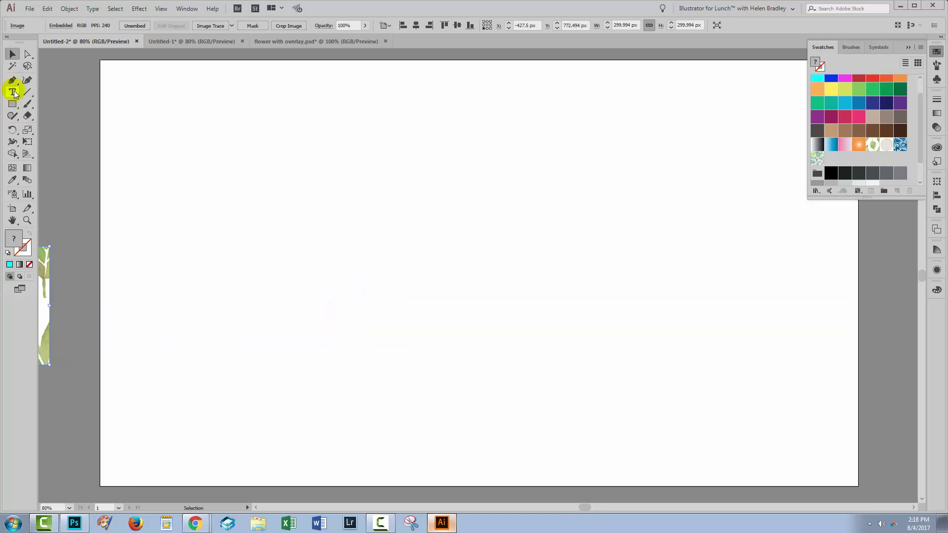
Draw a full-artboard 1920 × 1080 px rectangle, fill it with New Pattern Swatch 1, and deselect
{"action": "left_click", "coordinate": [12, 104]}
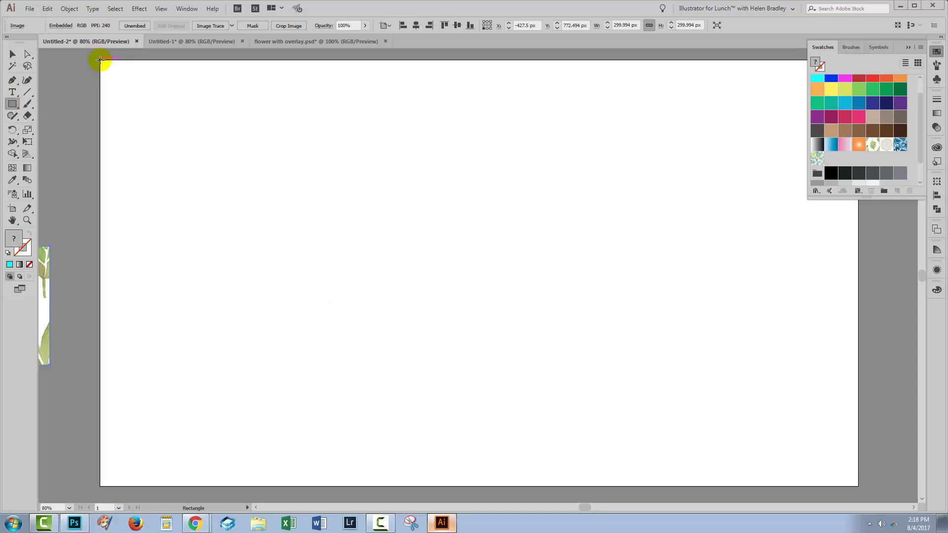
{"action": "left_click_drag", "start_coordinate": [100, 59], "coordinate": [859, 486]}
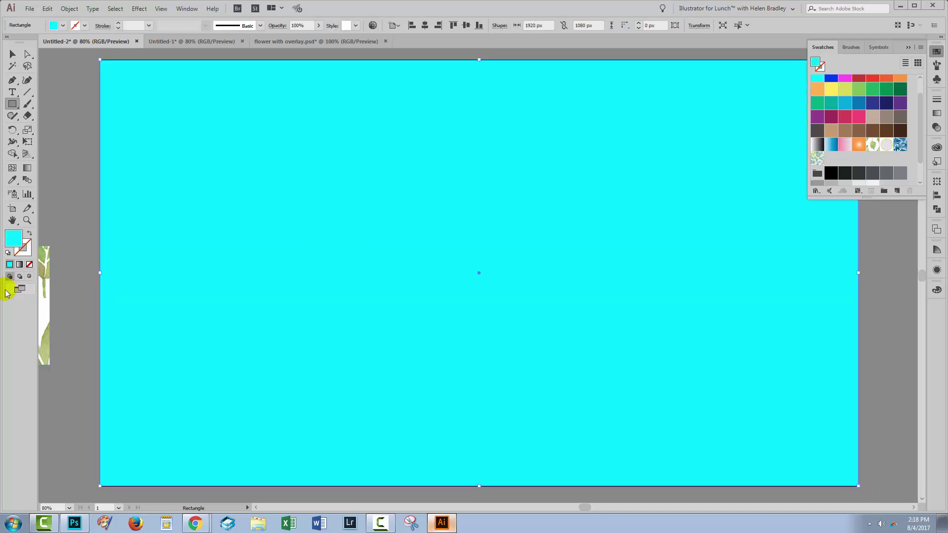
{"action": "left_click", "coordinate": [871, 145]}
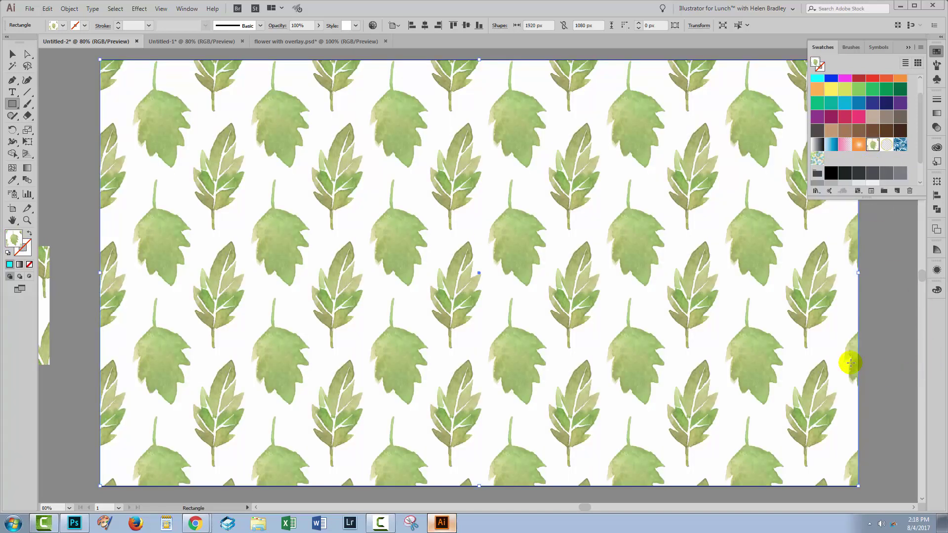
{"action": "left_click", "coordinate": [11, 52]}
{"action": "left_click", "coordinate": [54, 125]}
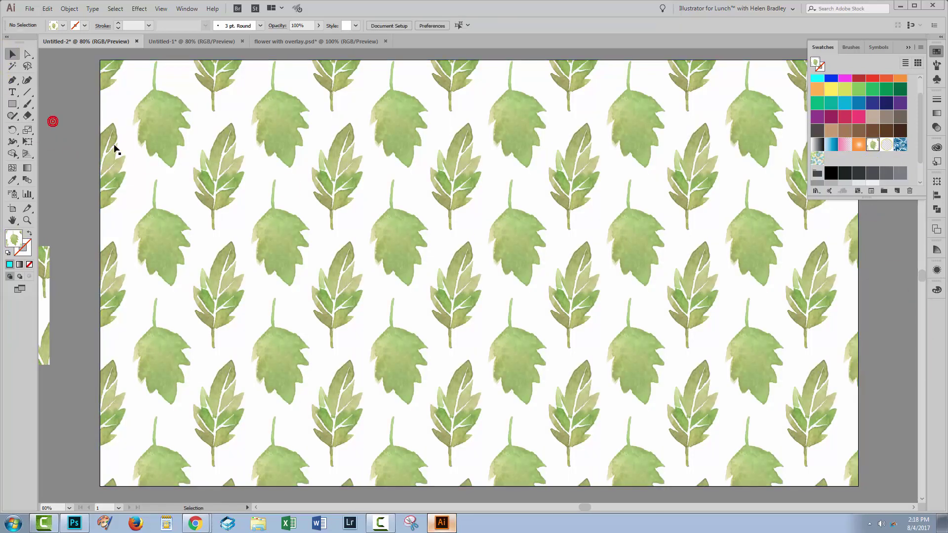